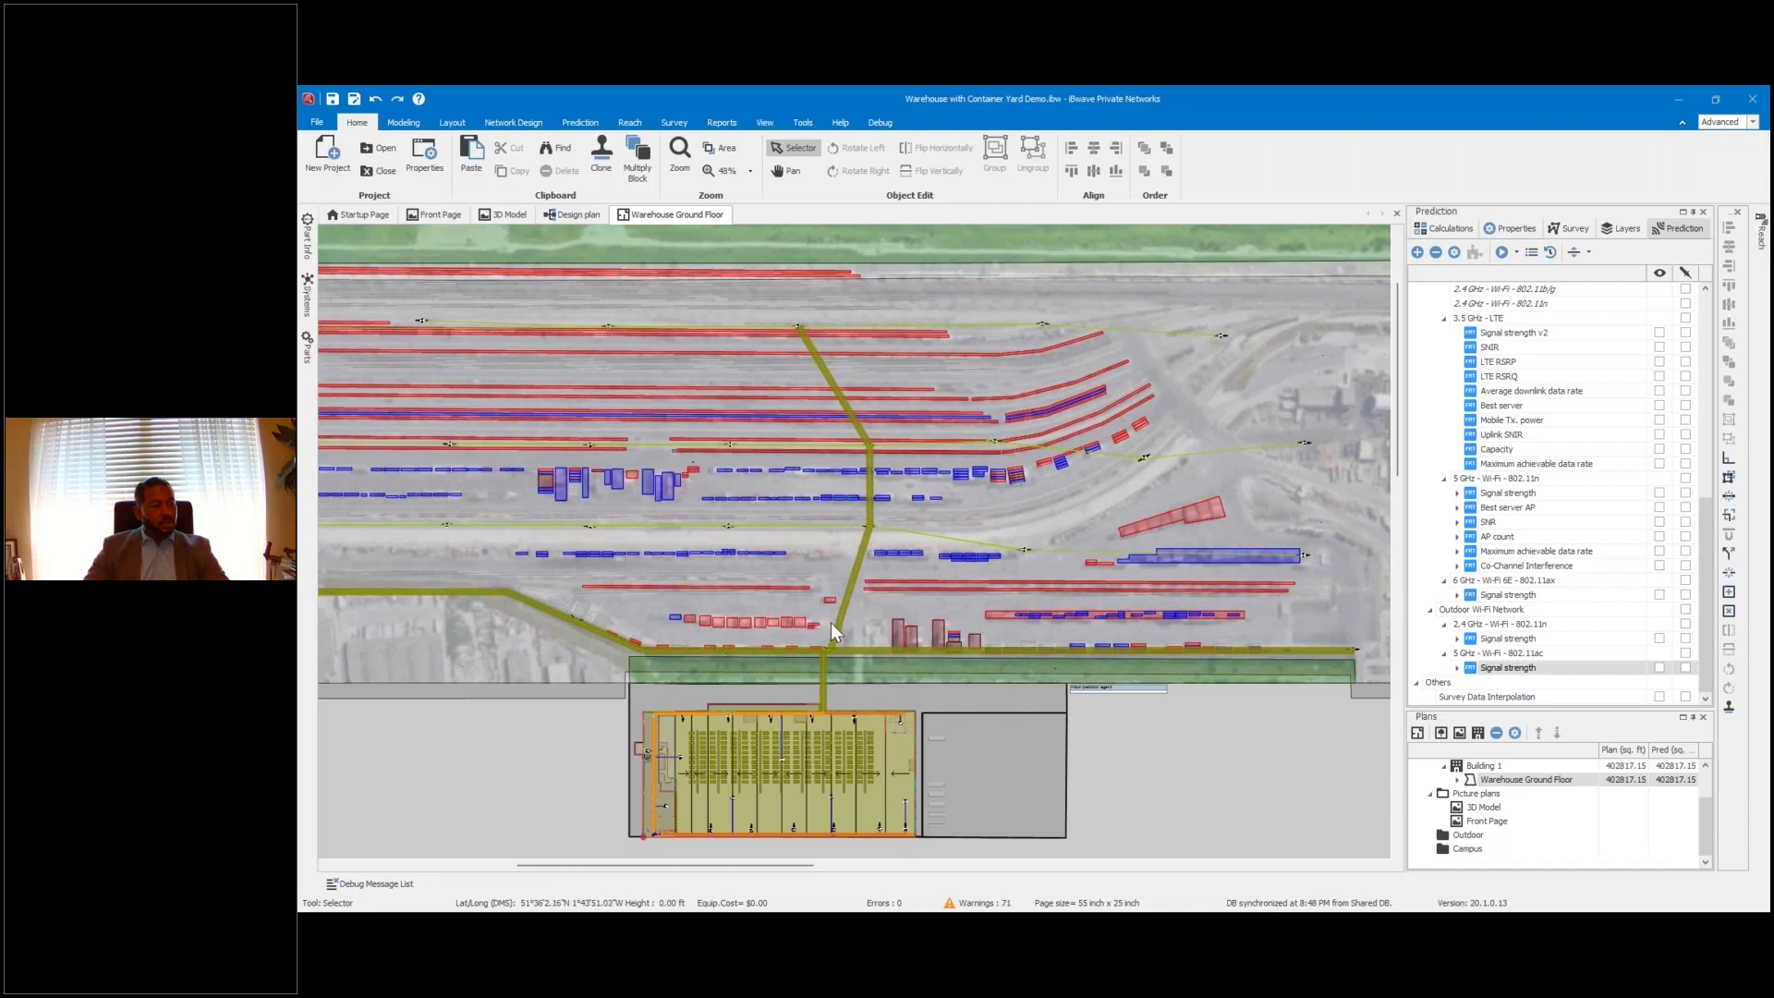
Examine the 3D model of the container yard and the adjoining warehouse interior from several angles
mouse_move(841, 612)
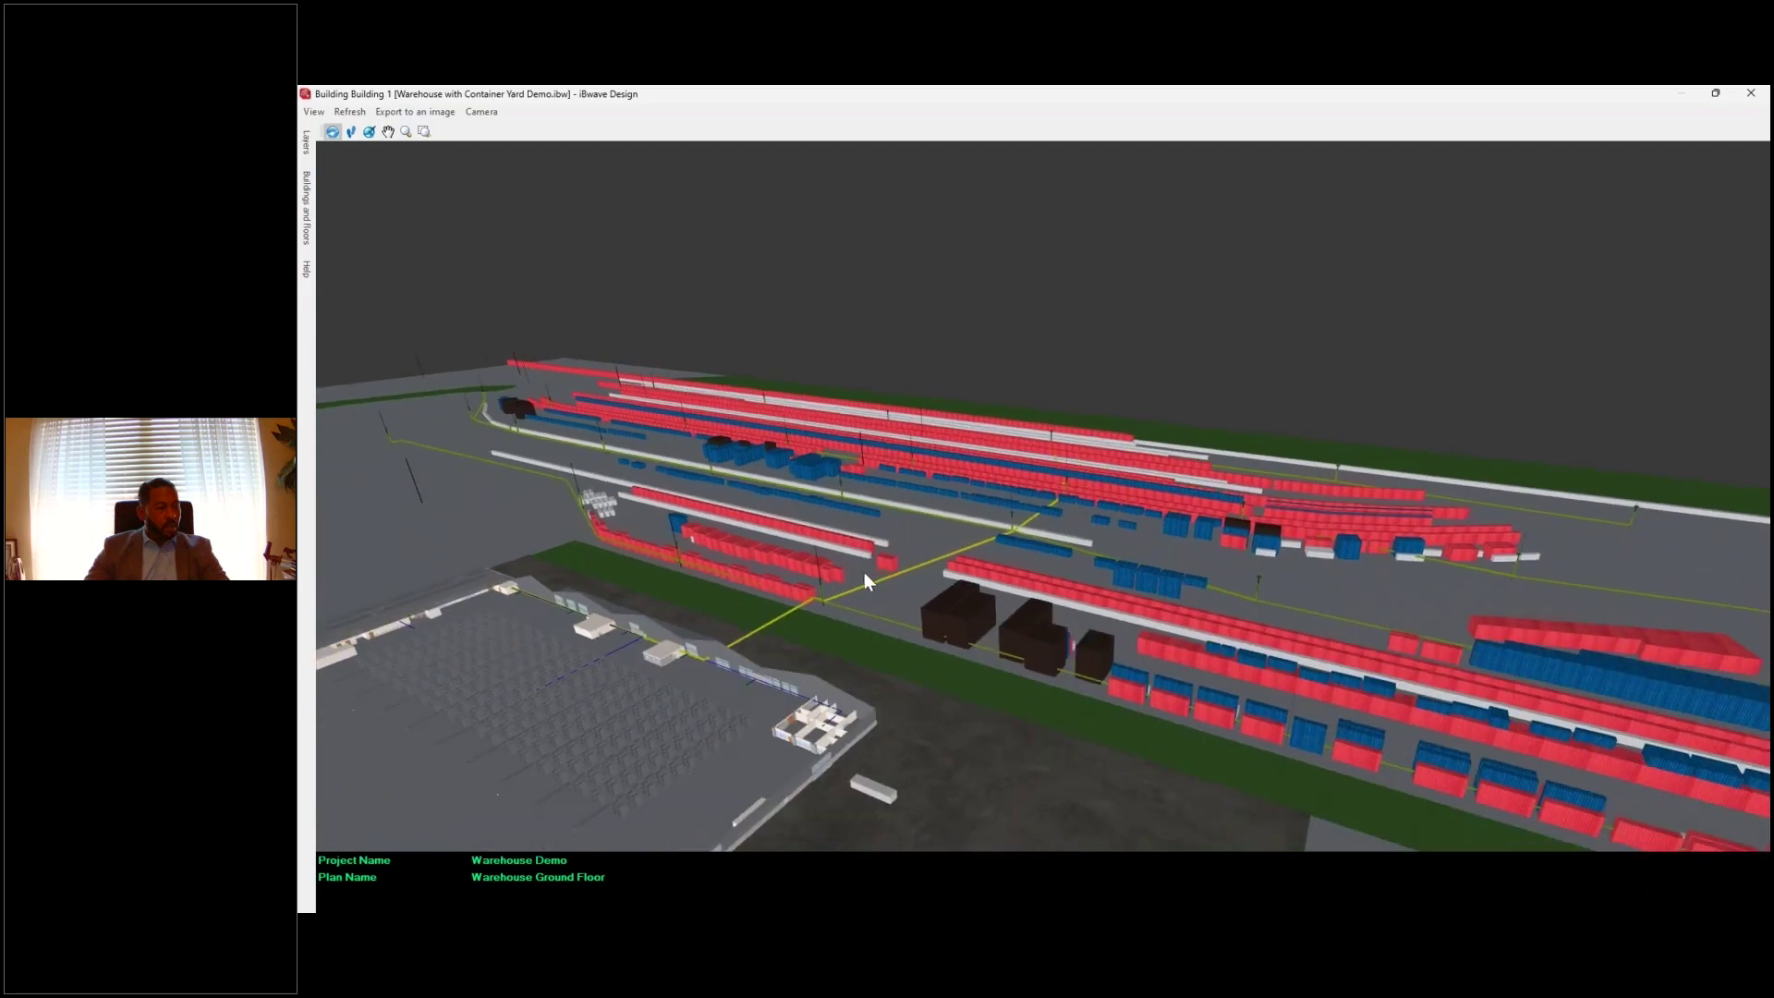
scroll(850, 590, up, 5)
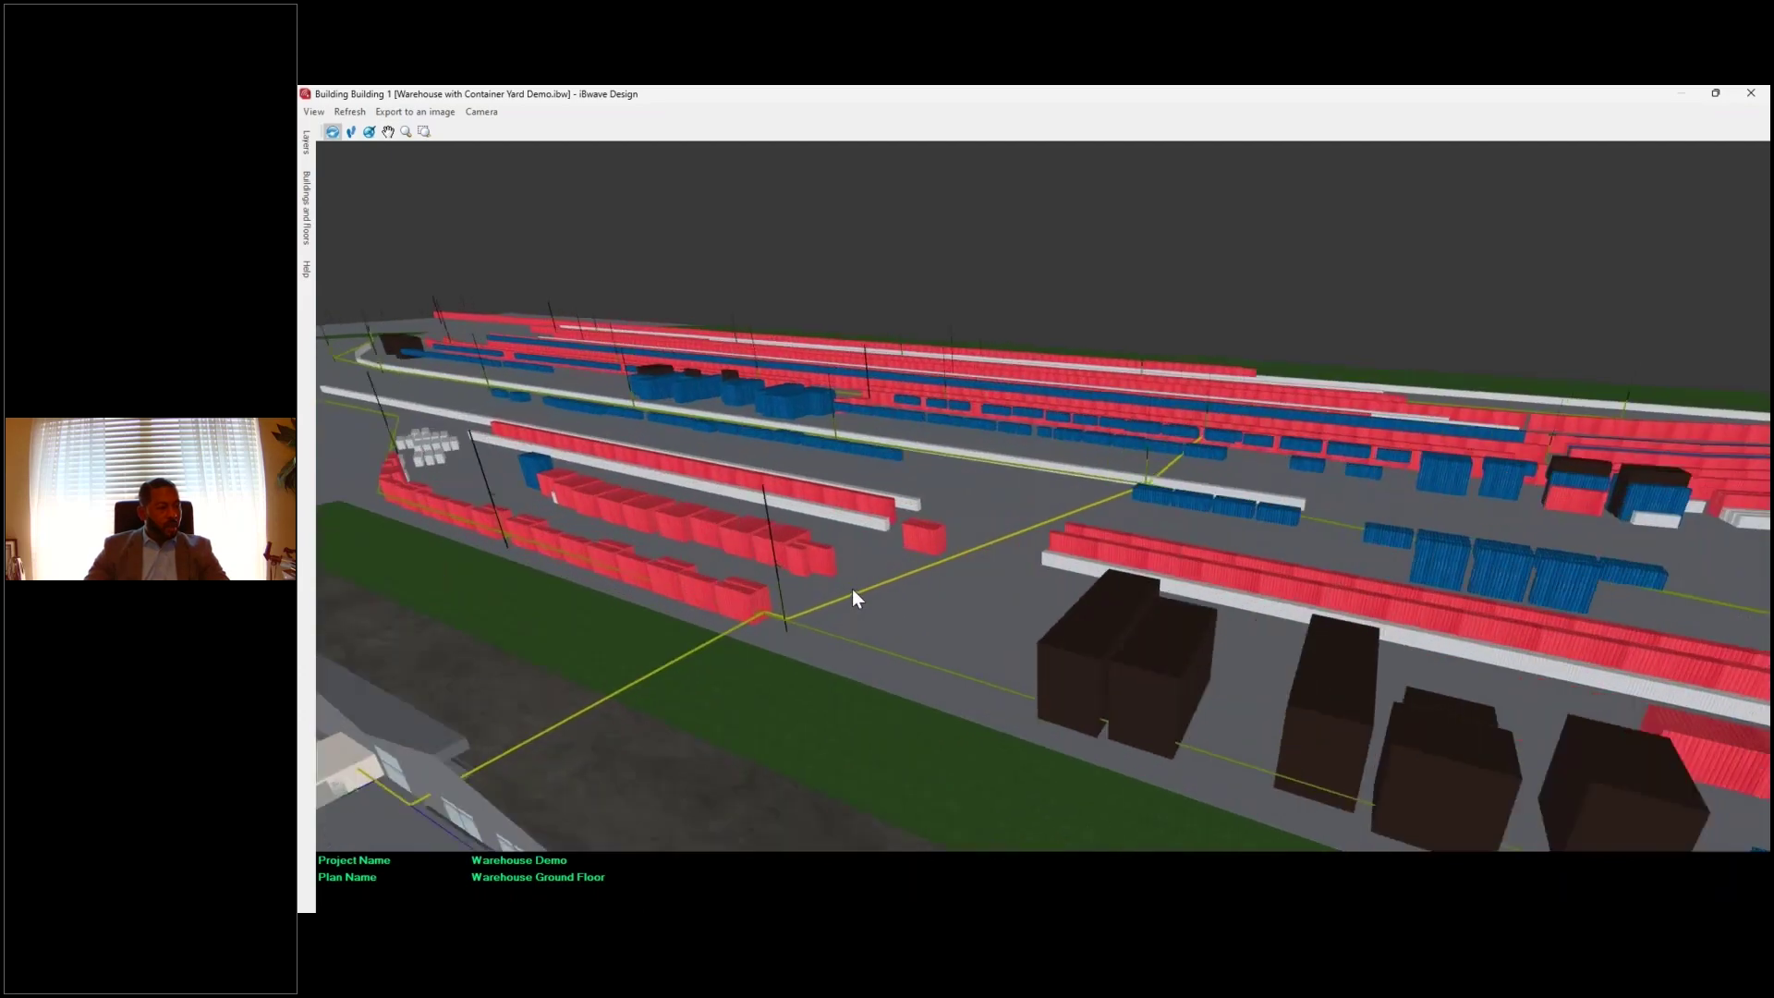
drag(880, 618, 1155, 652)
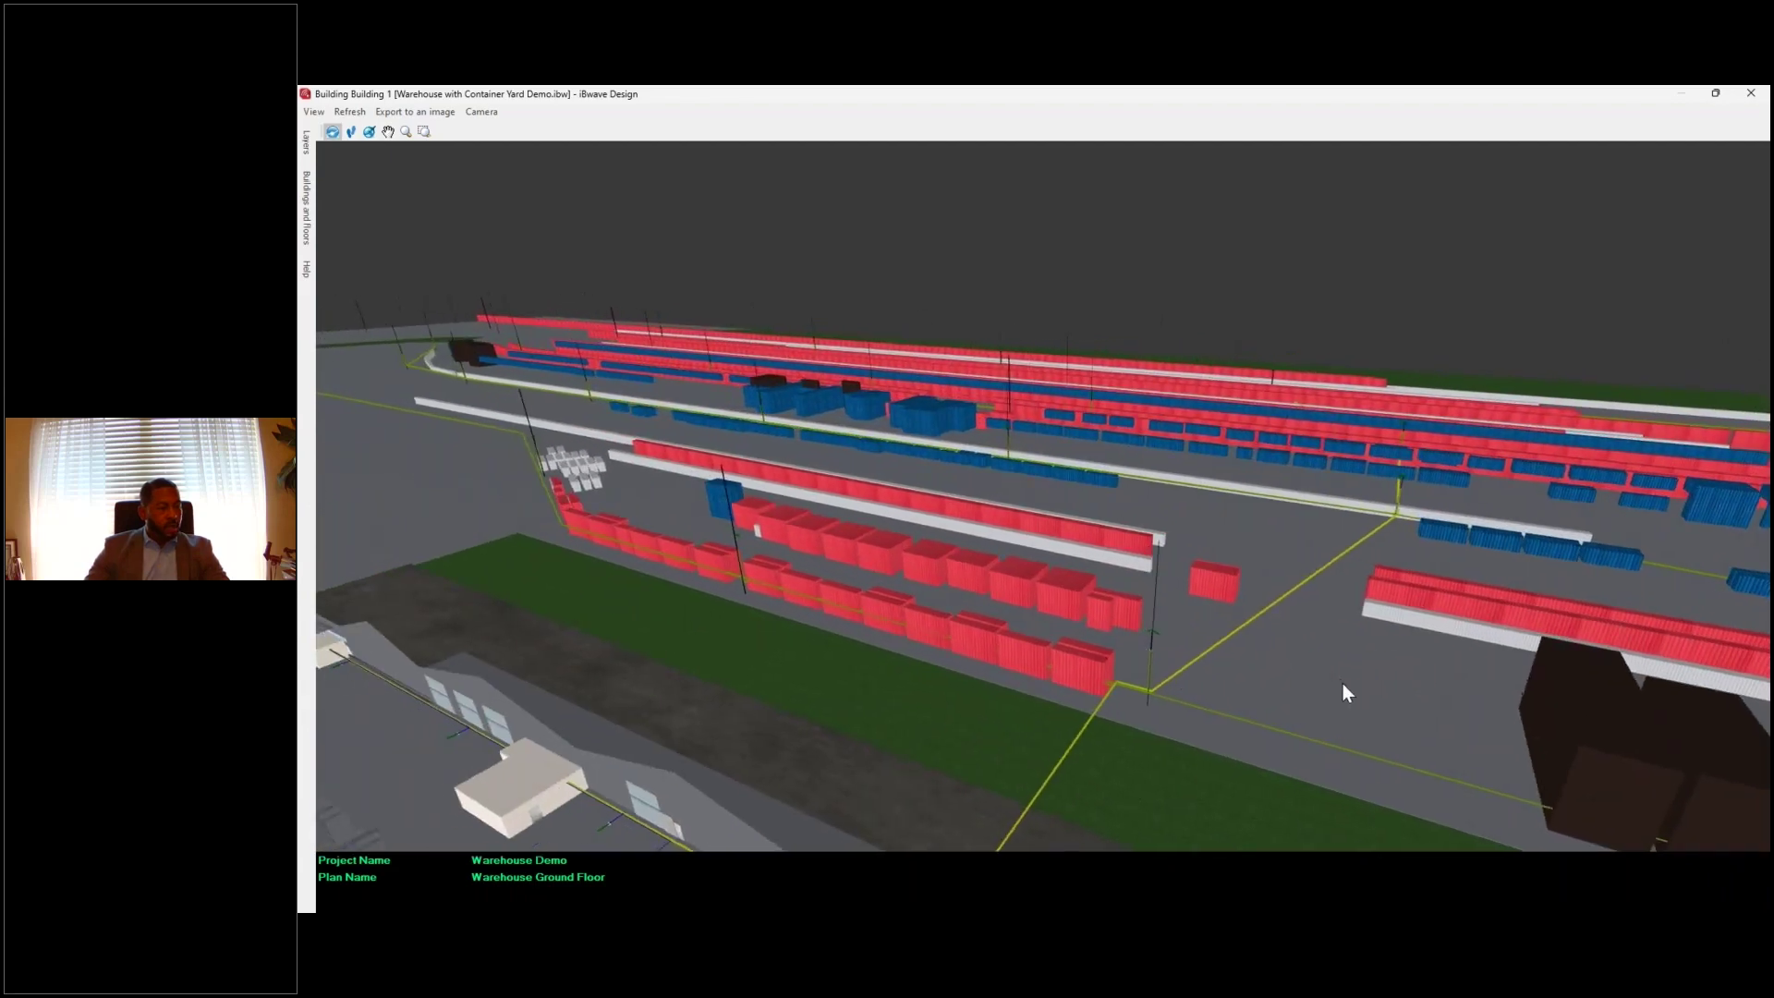
drag(1342, 677, 1295, 595)
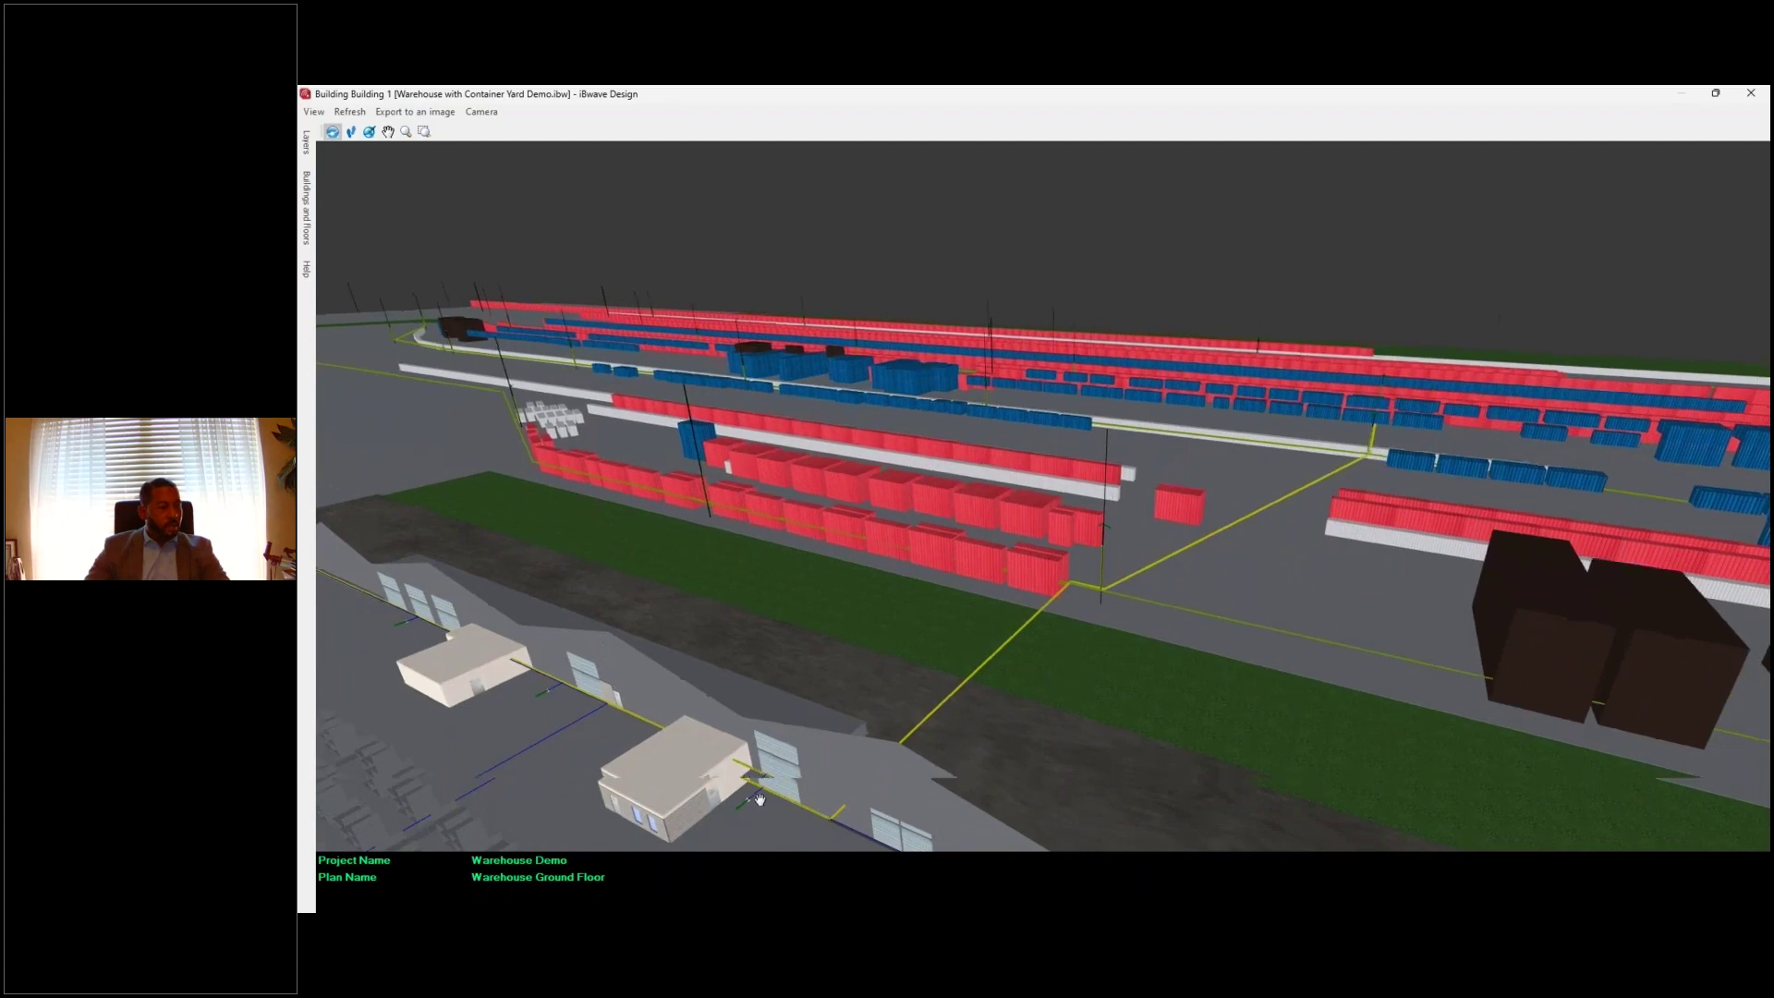
drag(763, 820, 1266, 545)
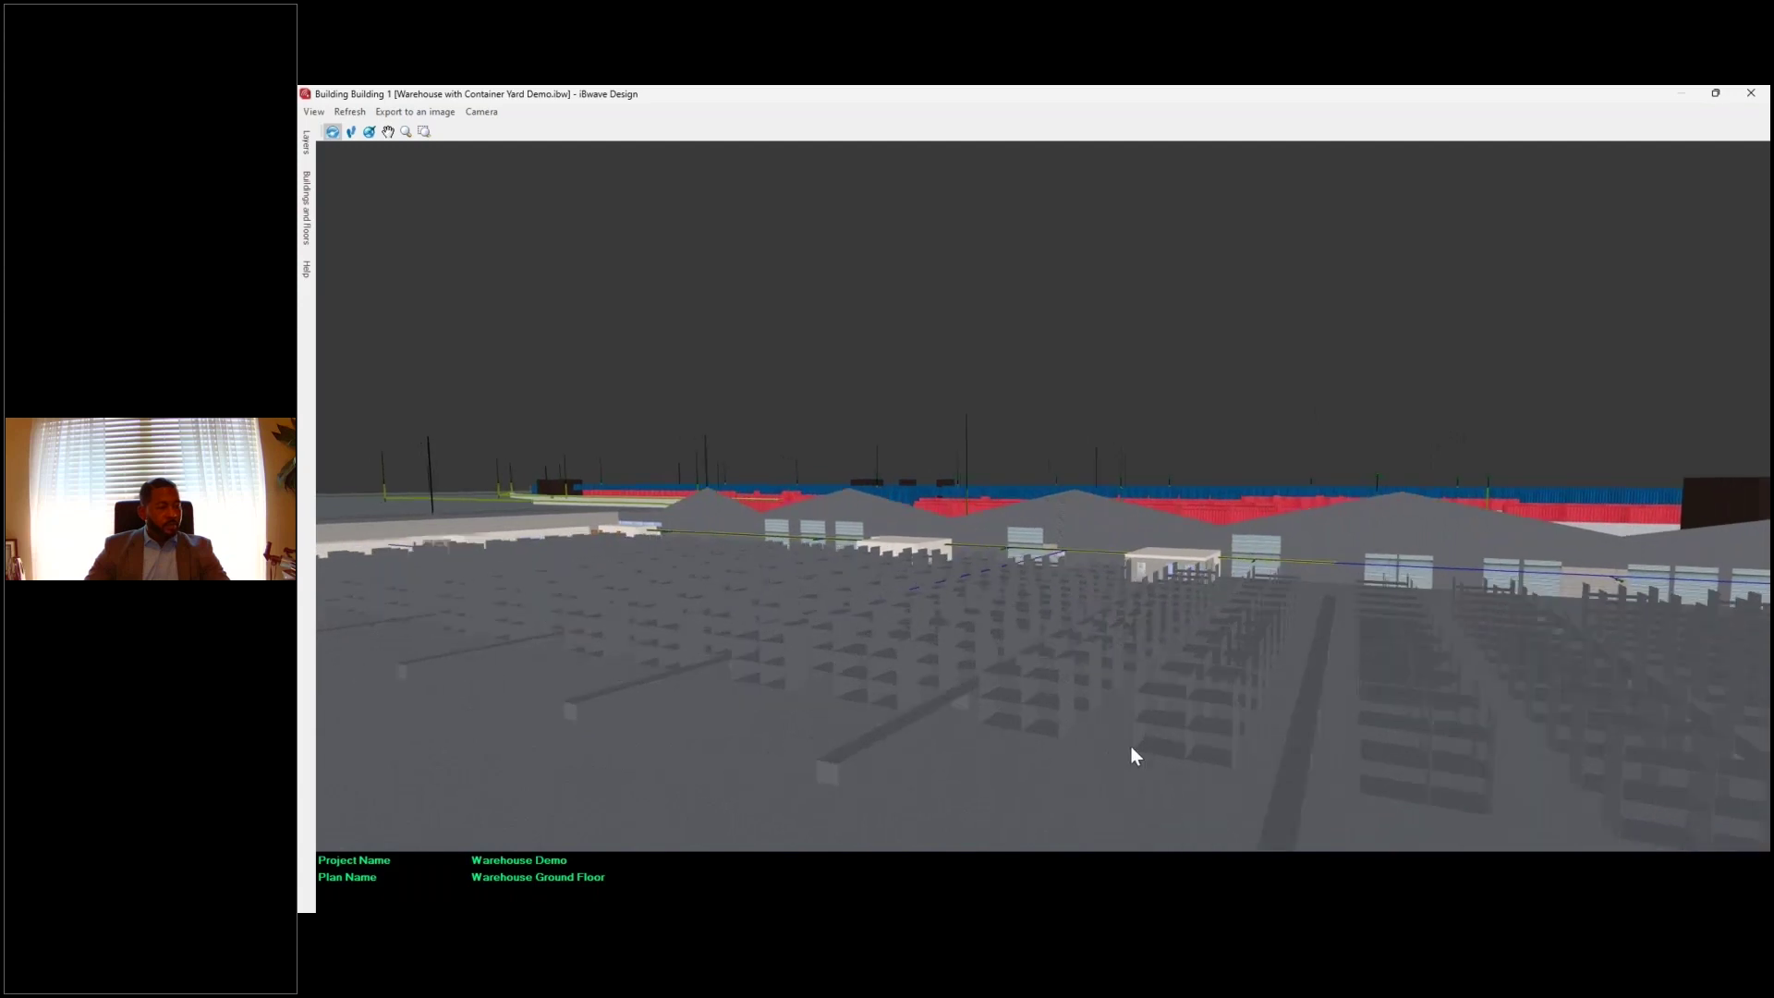
scroll(1135, 741, down, 3)
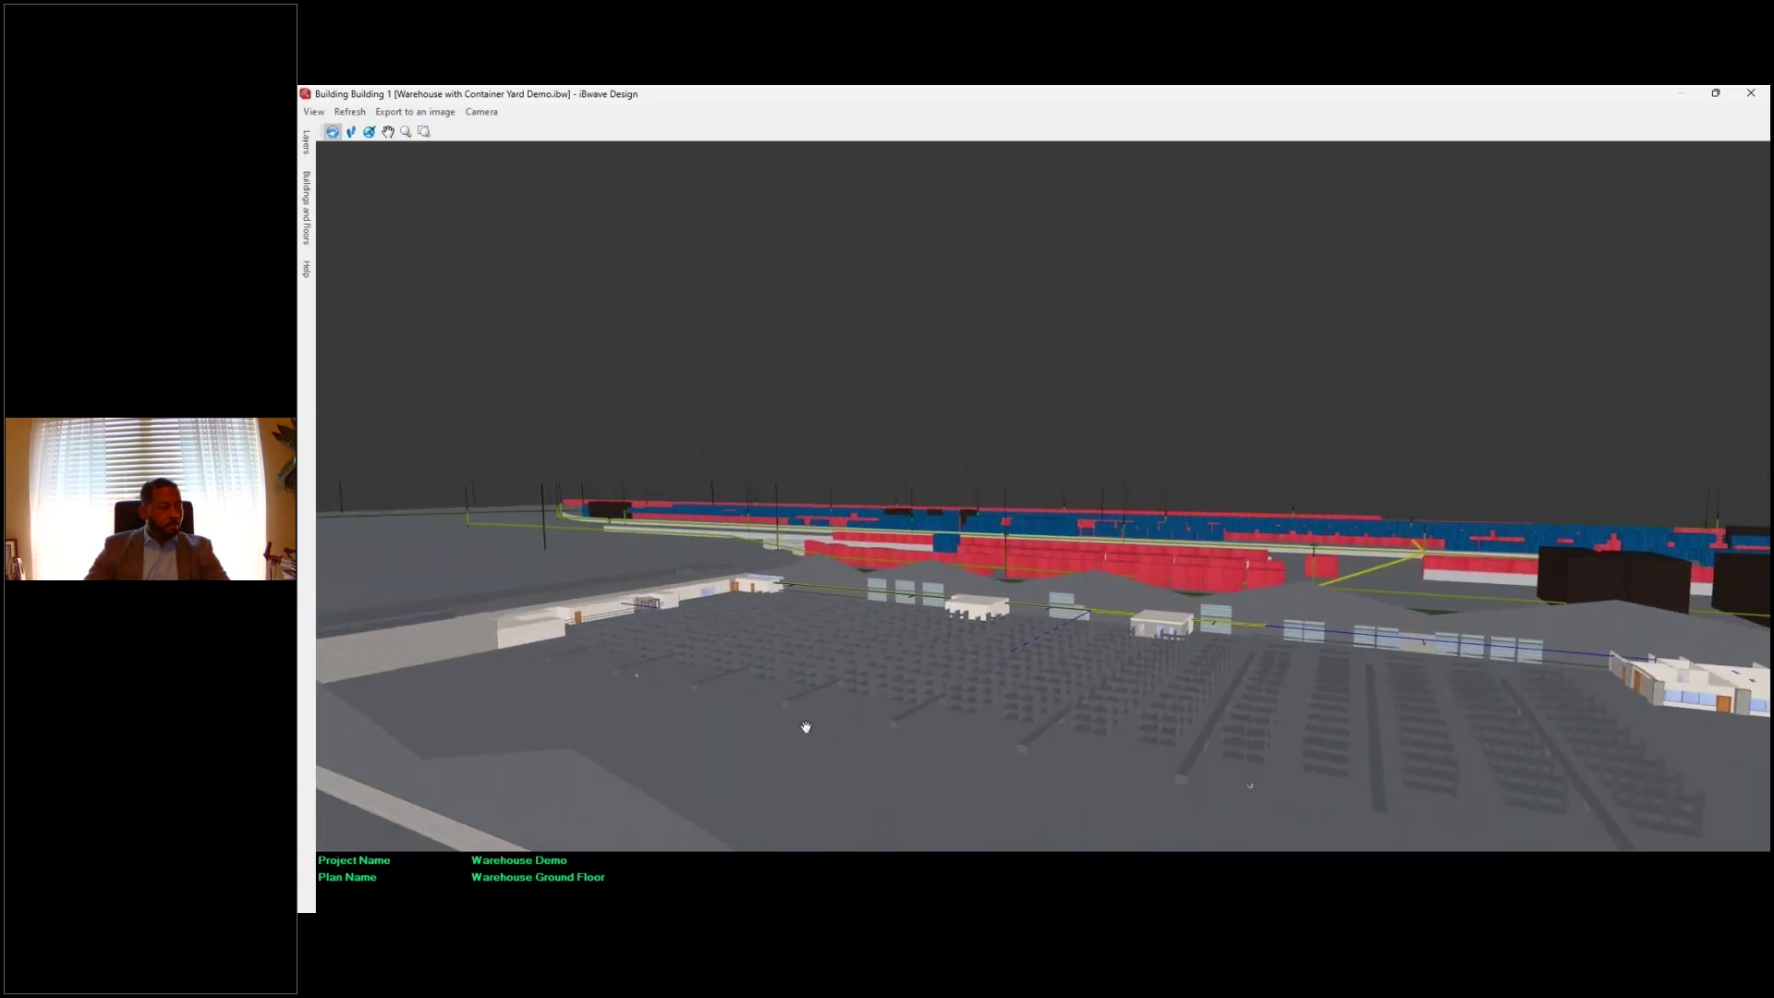
drag(803, 724, 959, 784)
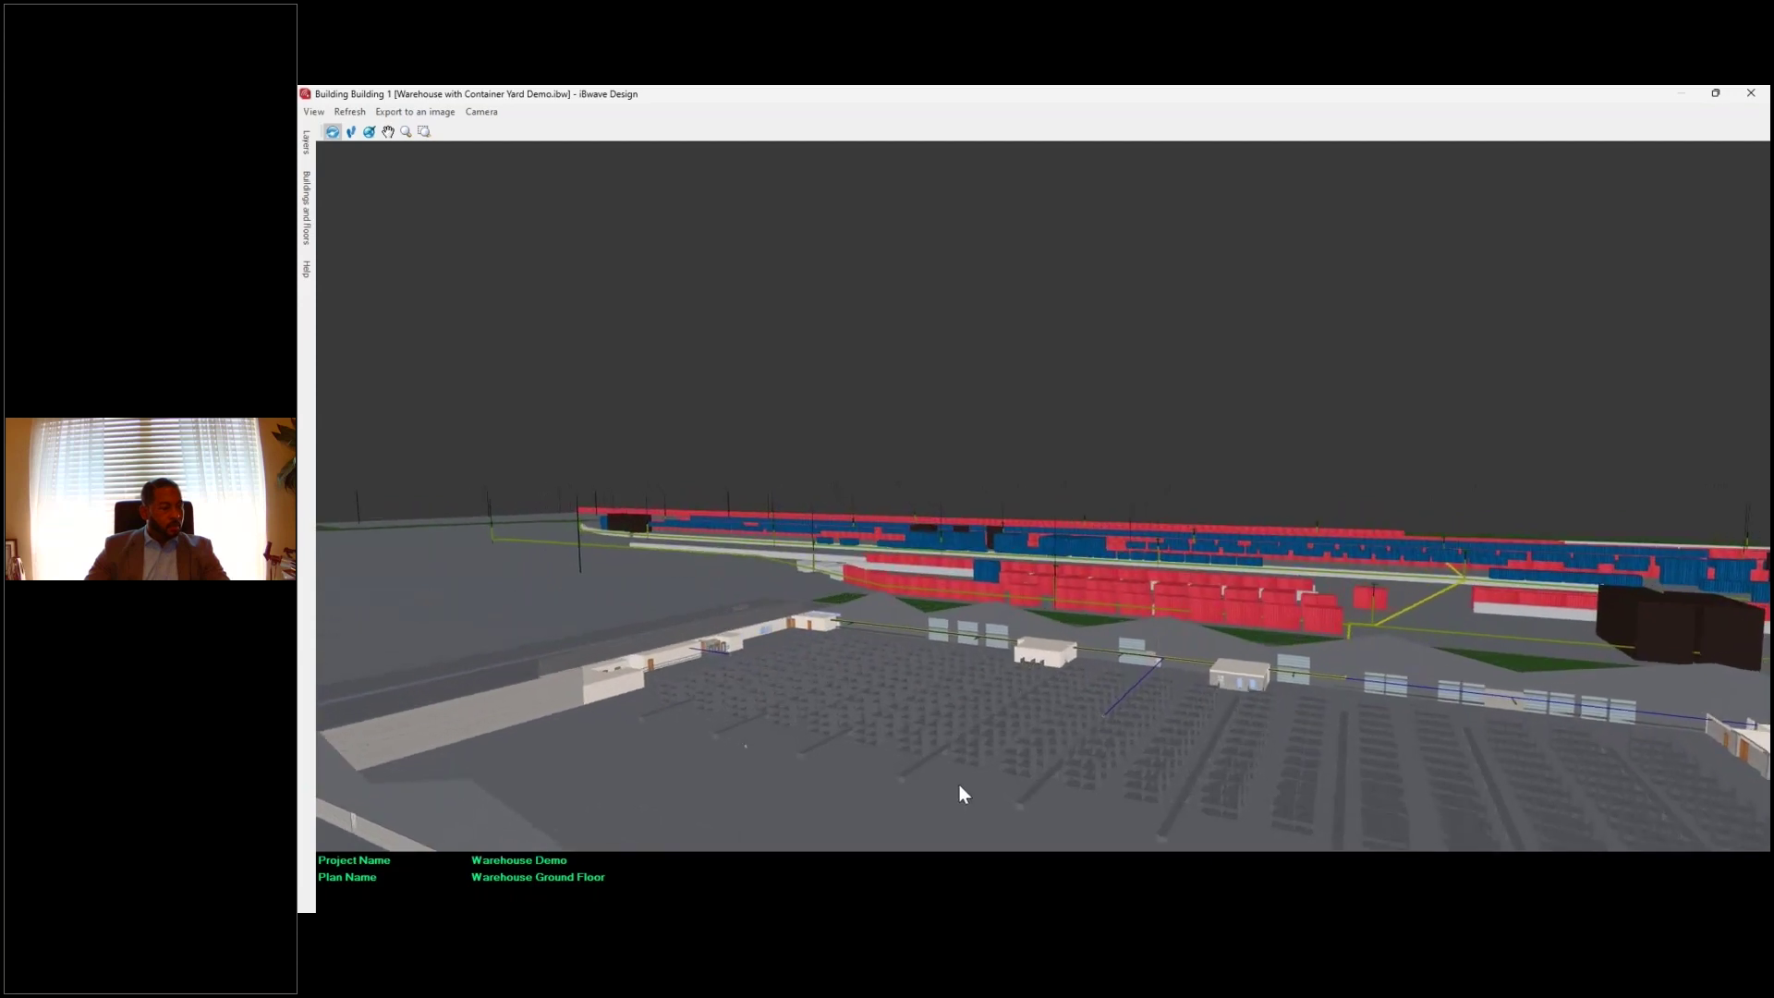
scroll(961, 781, down, 3)
scroll(1283, 769, down, 2)
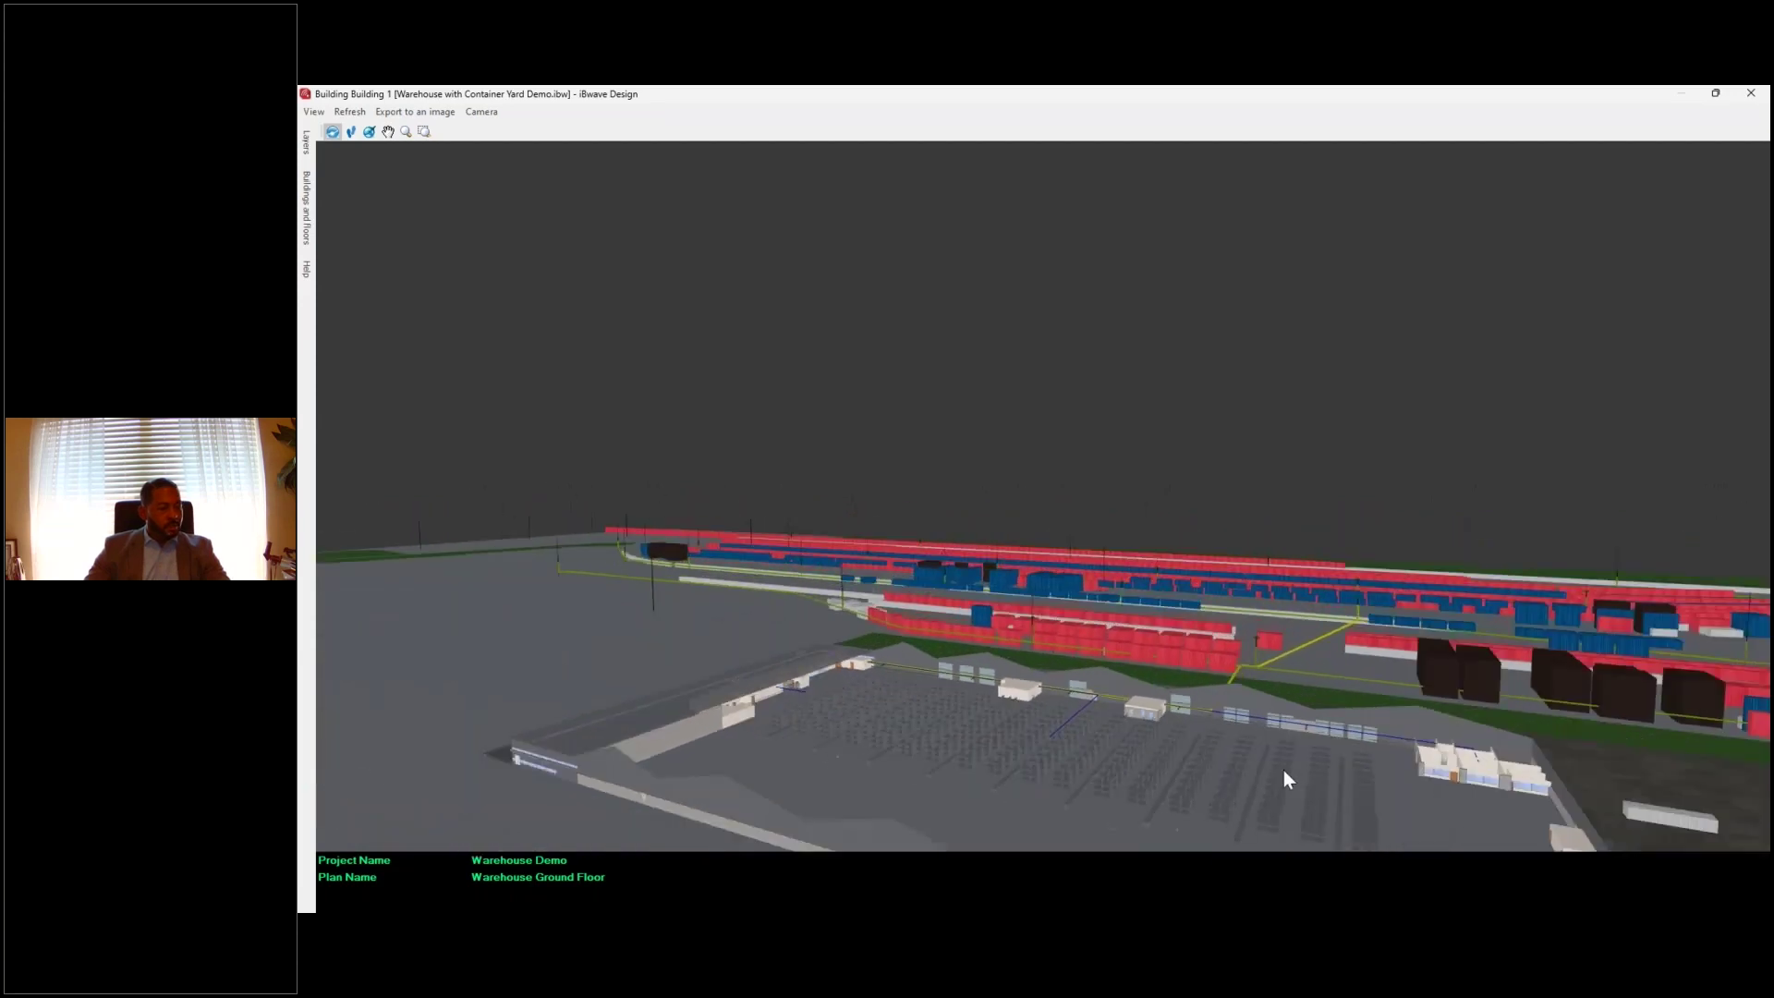
drag(1283, 769, 1233, 753)
scroll(1251, 634, up, 4)
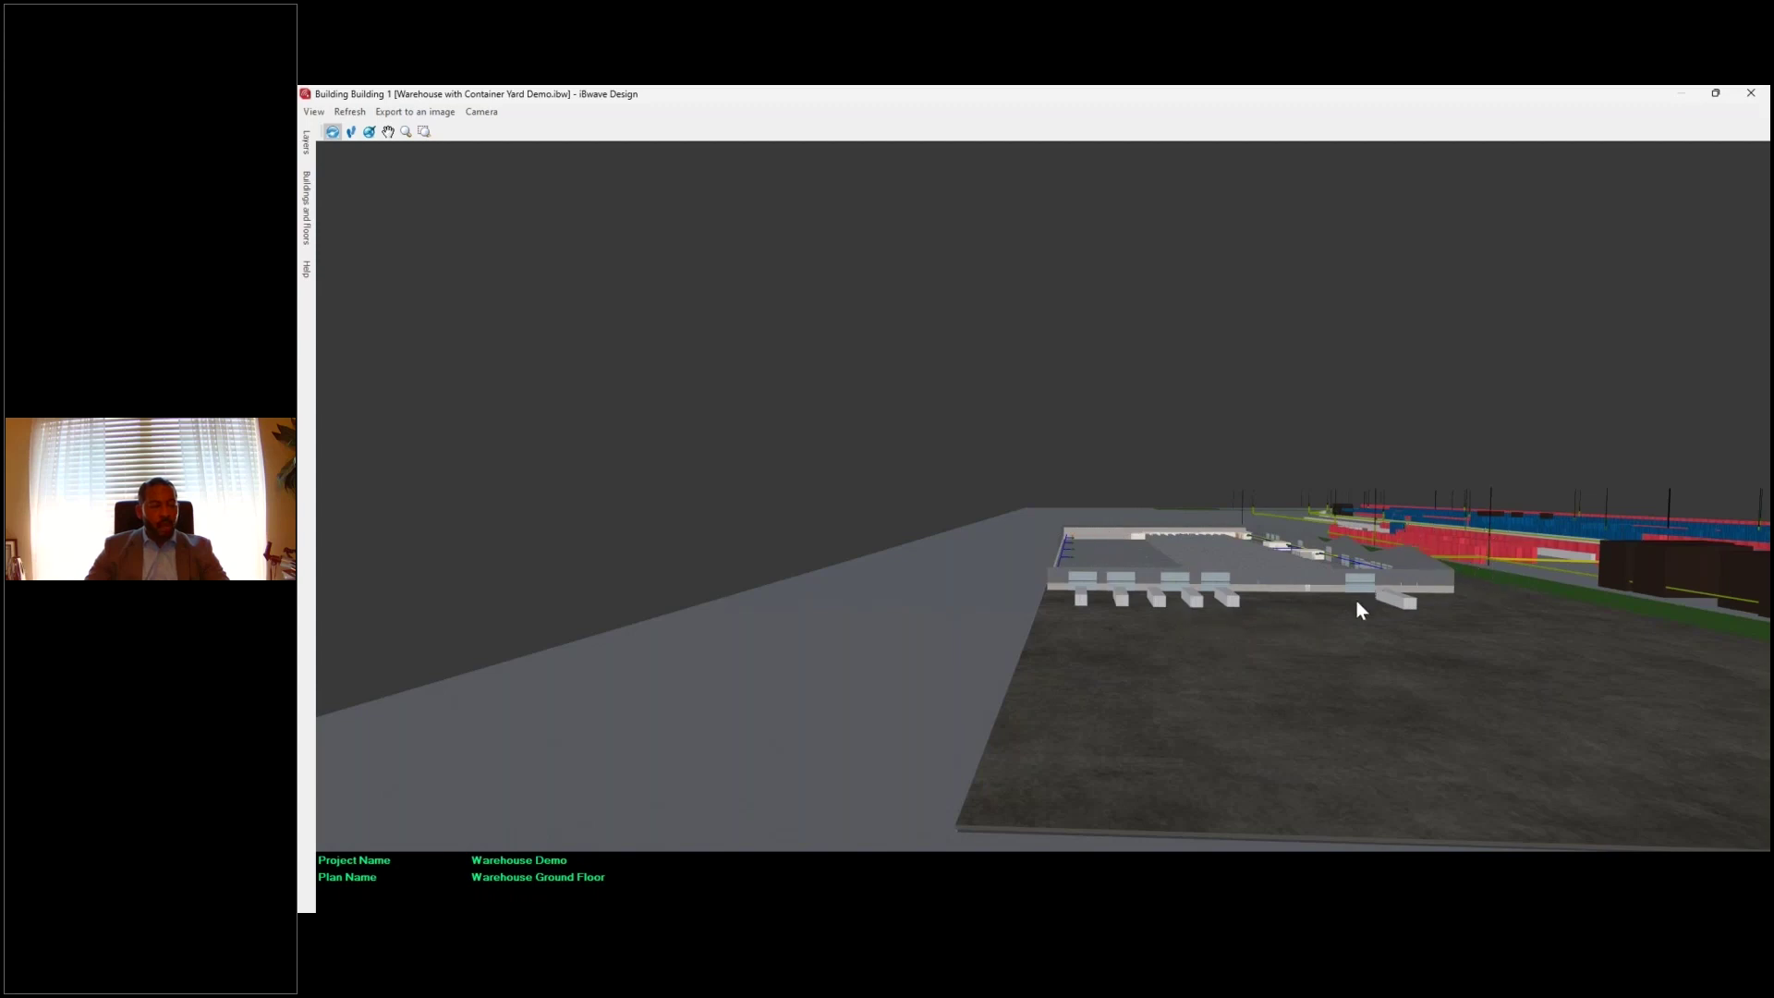
Return to the Warehouse Ground Floor plan and inspect the warehouse's antenna and access point layout up close
key(alt+Tab)
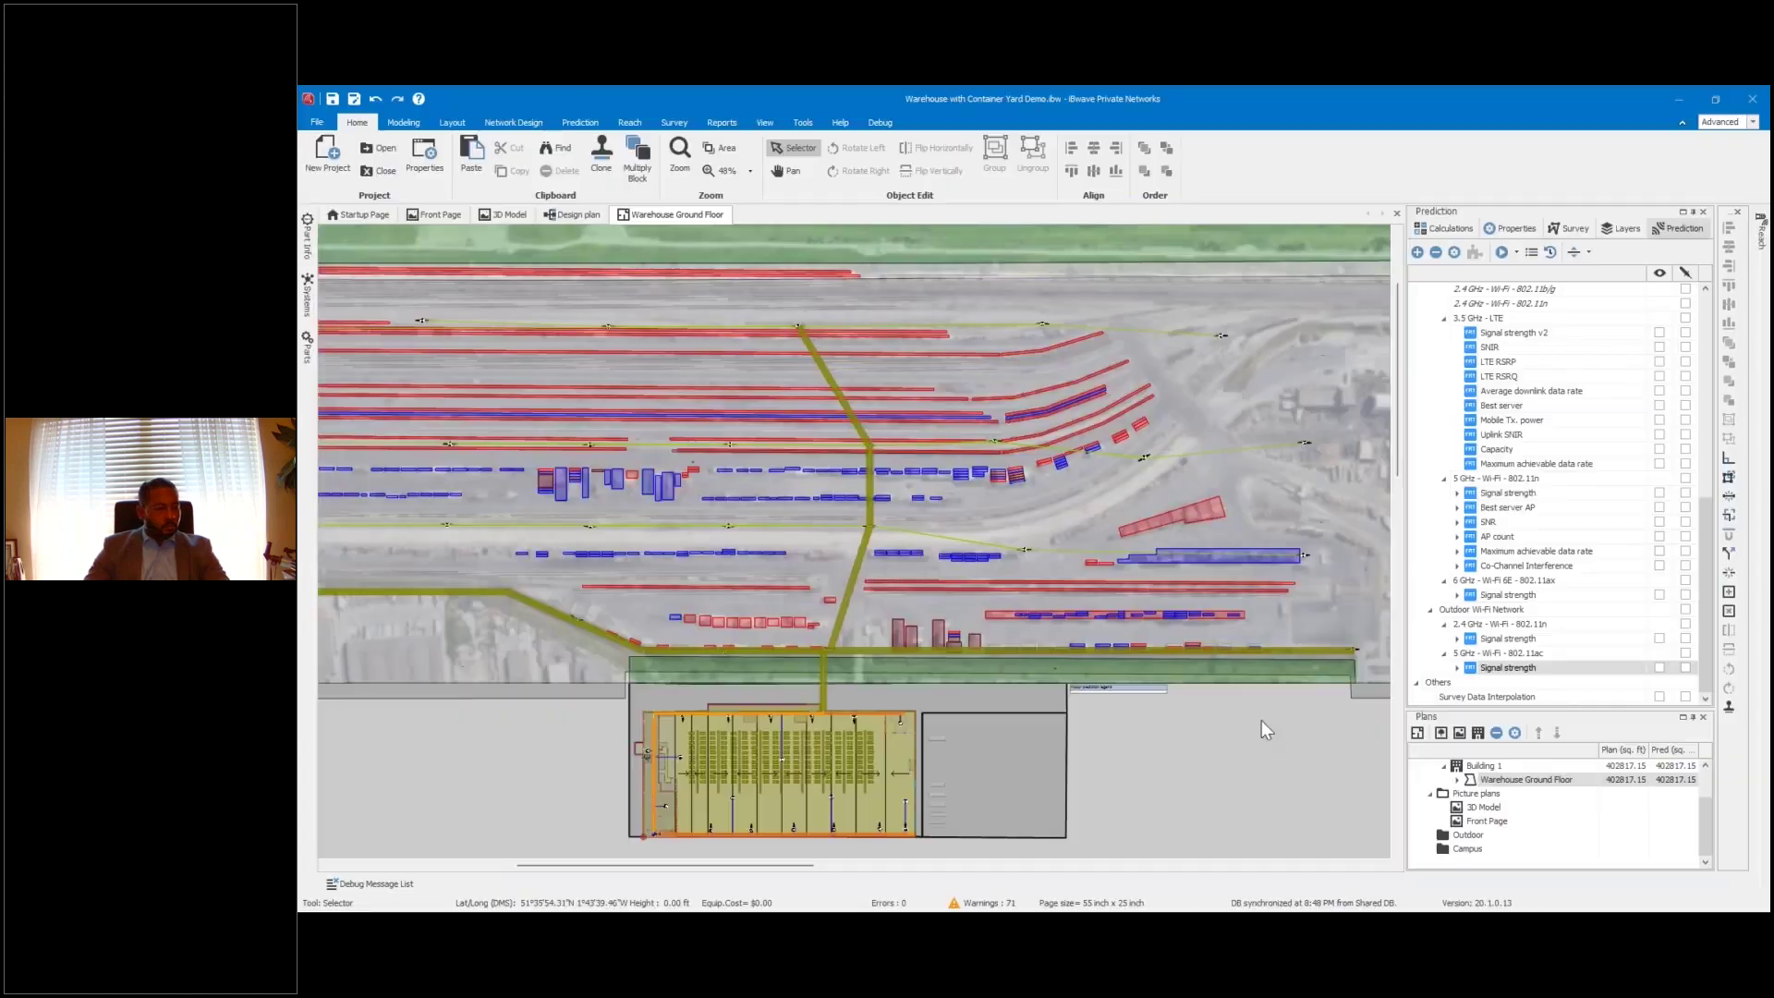
scroll(837, 759, down, 3)
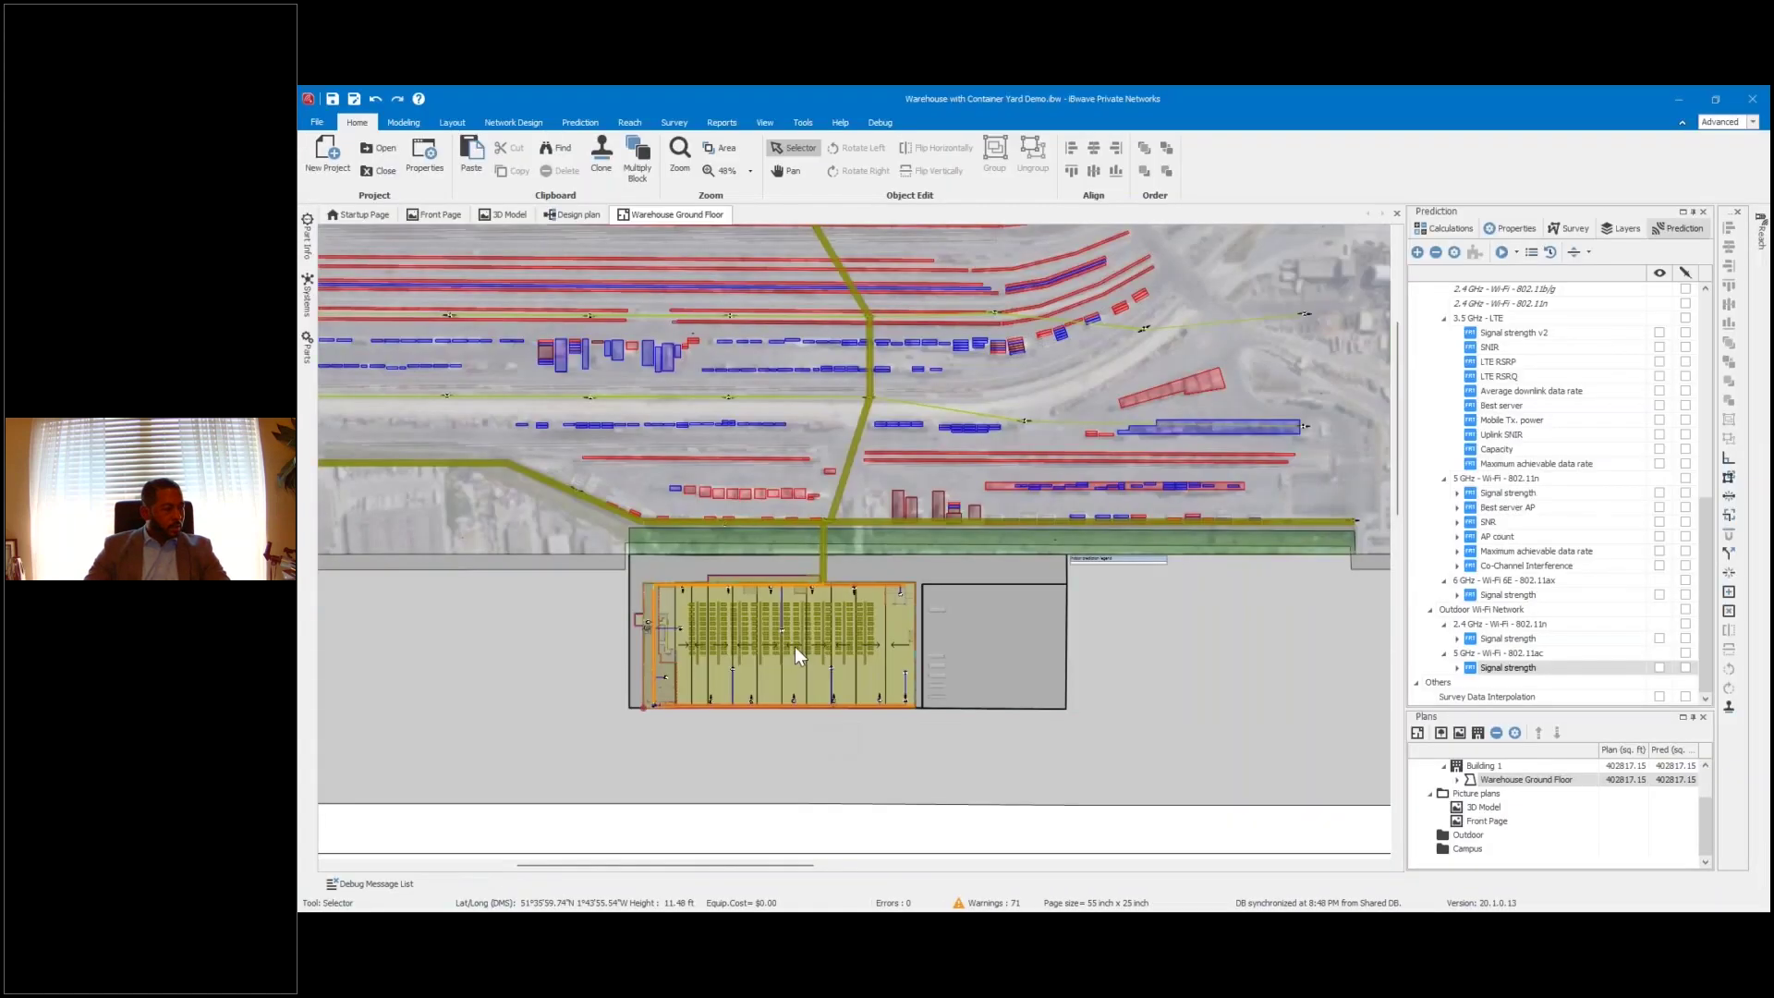
scroll(787, 648, up, 5)
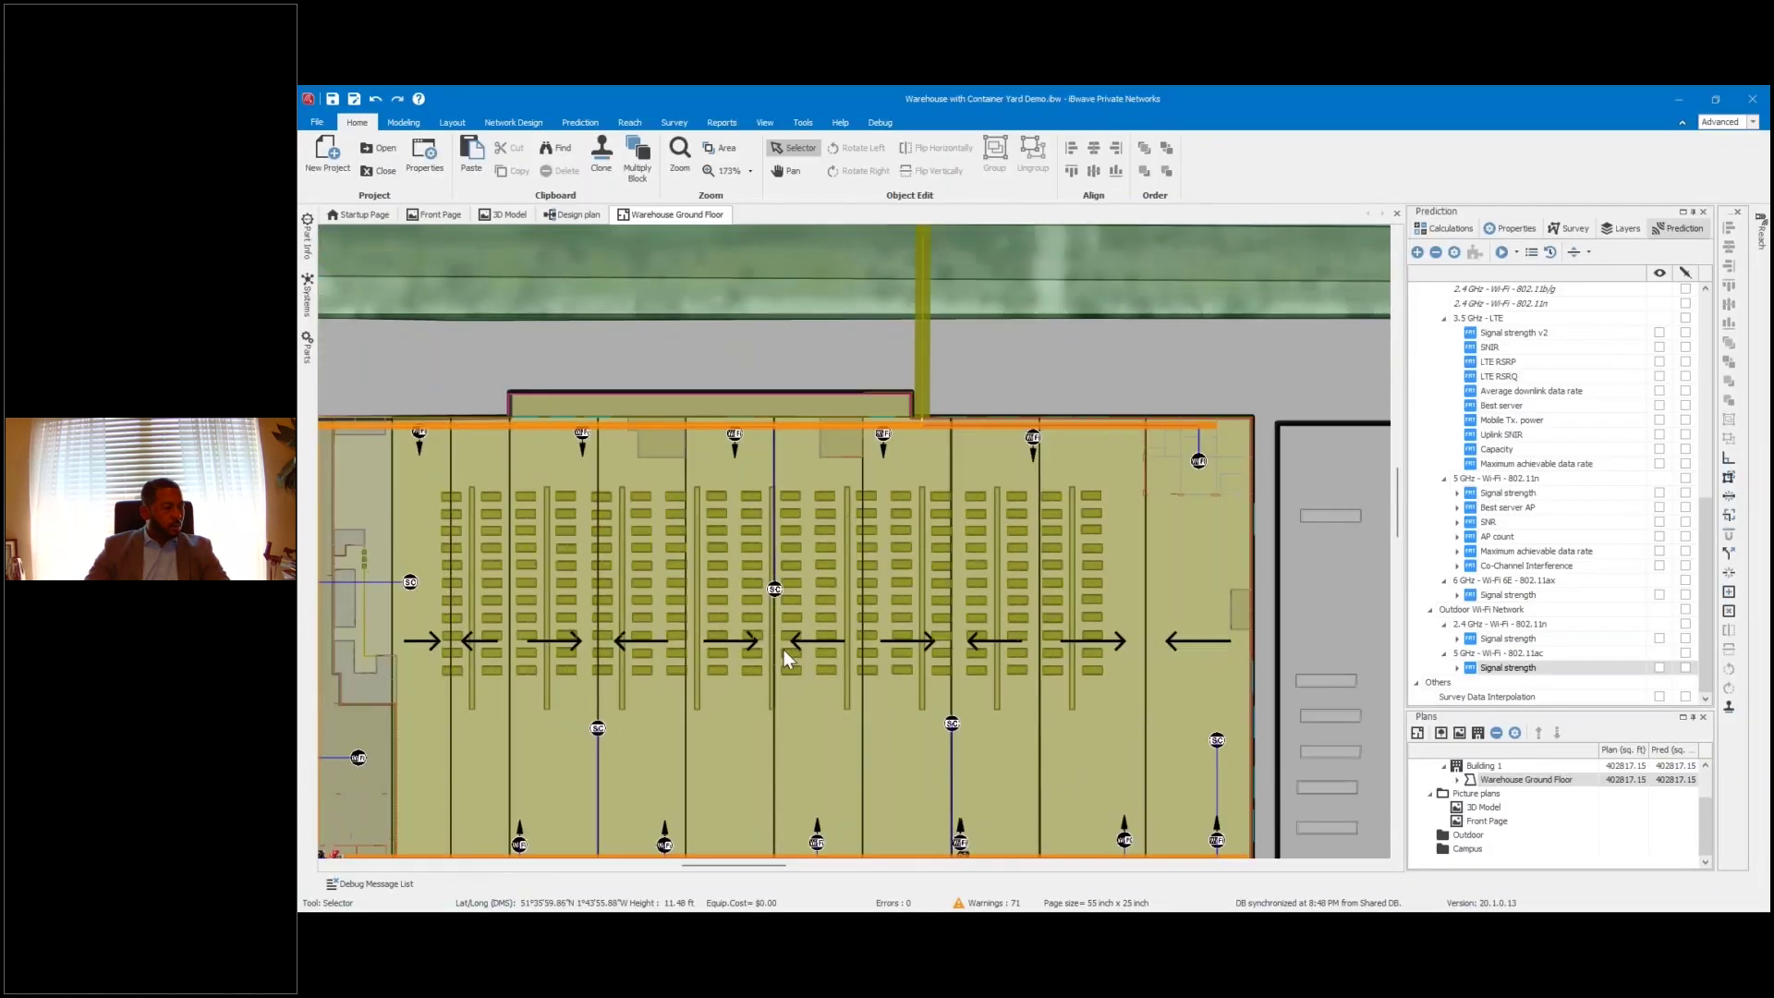
drag(784, 648, 847, 594)
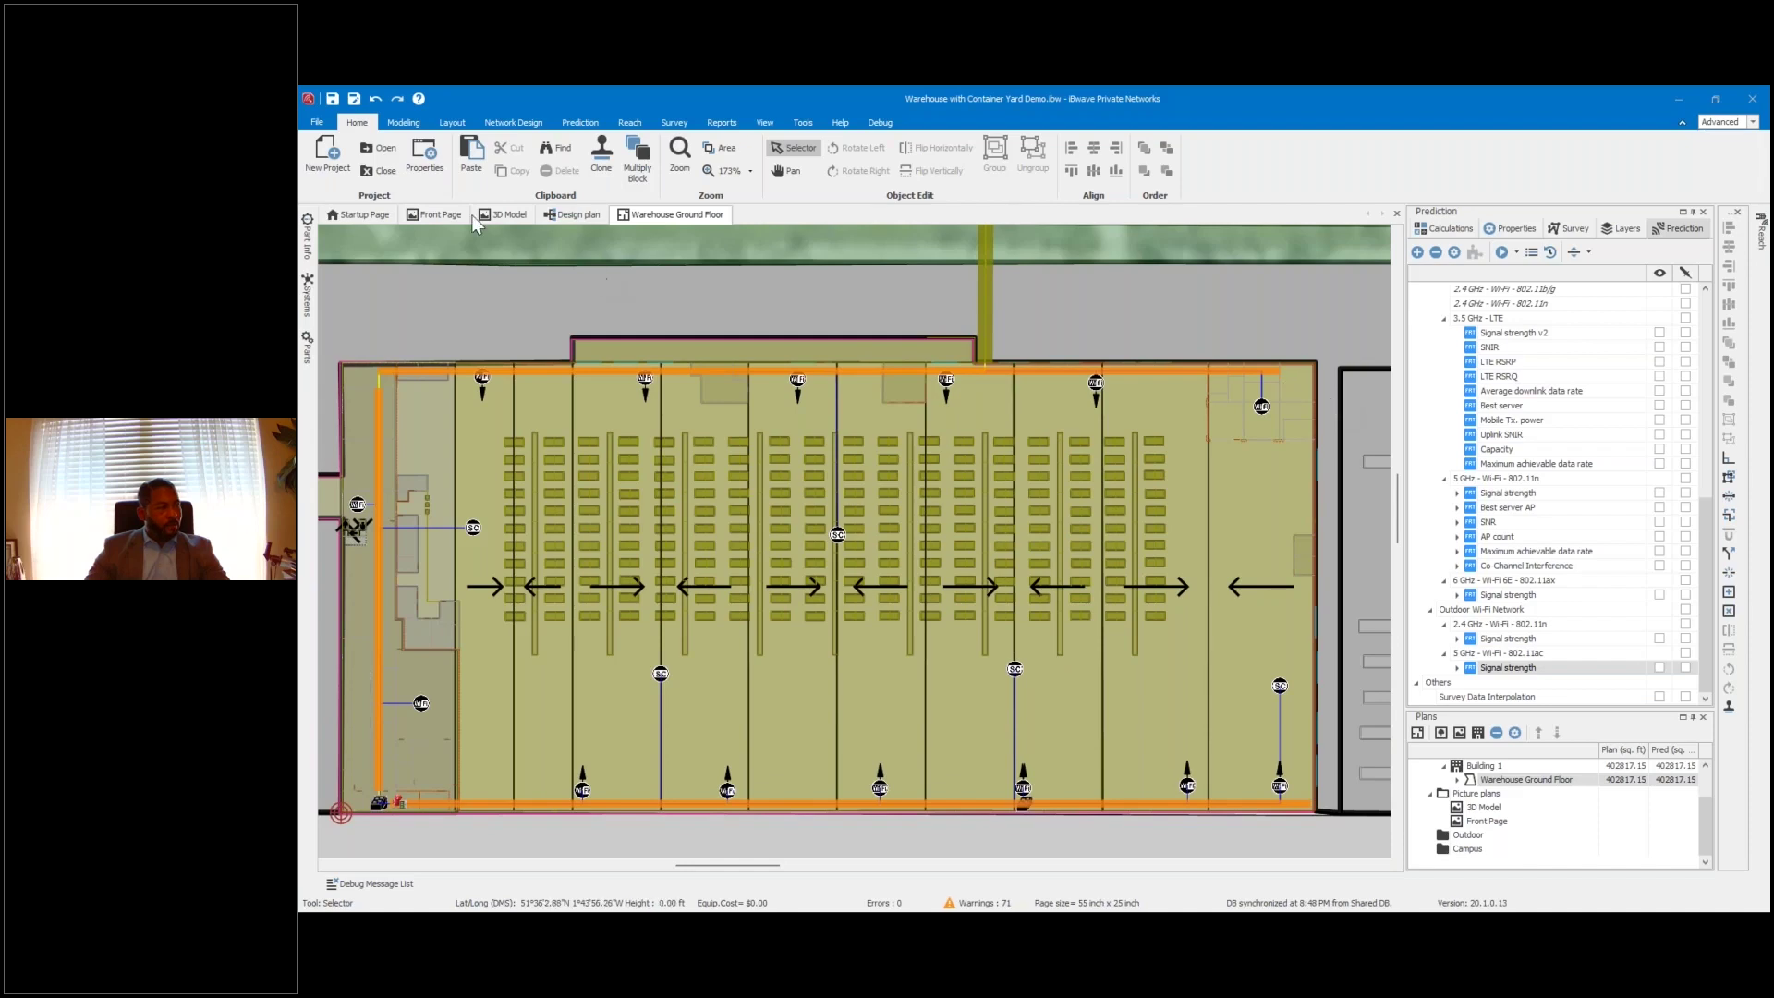
Review the wireless services defined for the indoor and outdoor networks in the project properties, leaving them unedited
click(425, 162)
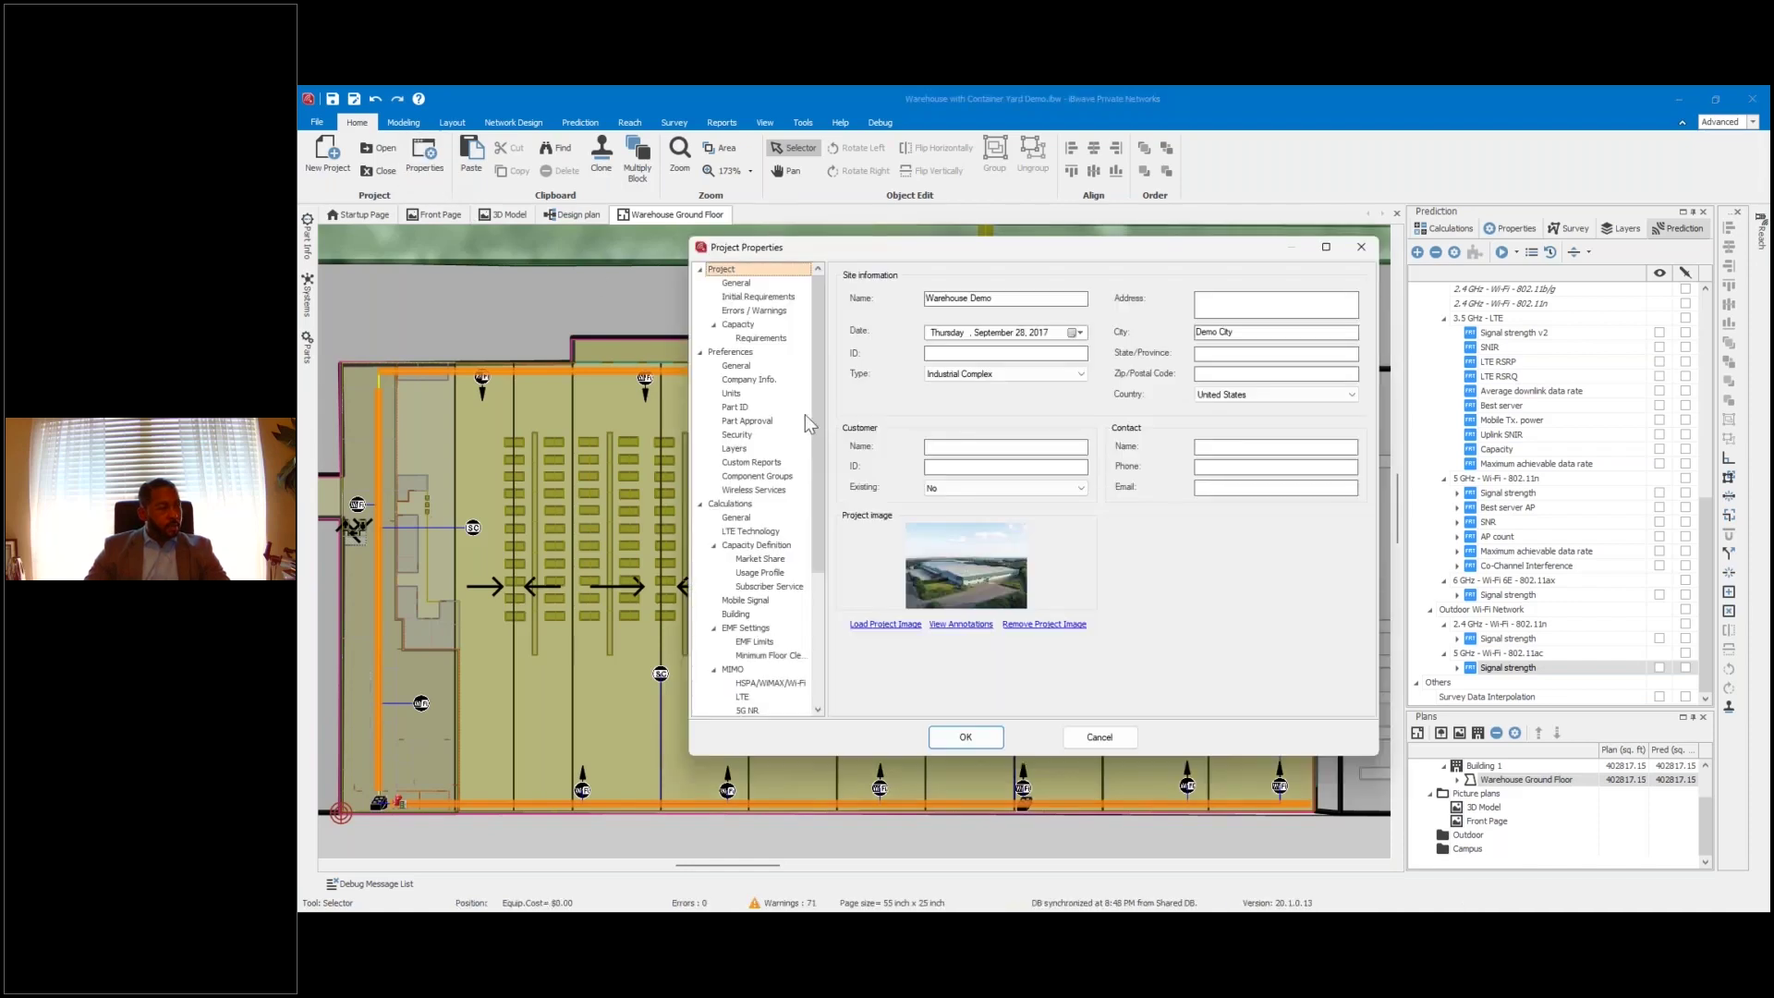
click(778, 490)
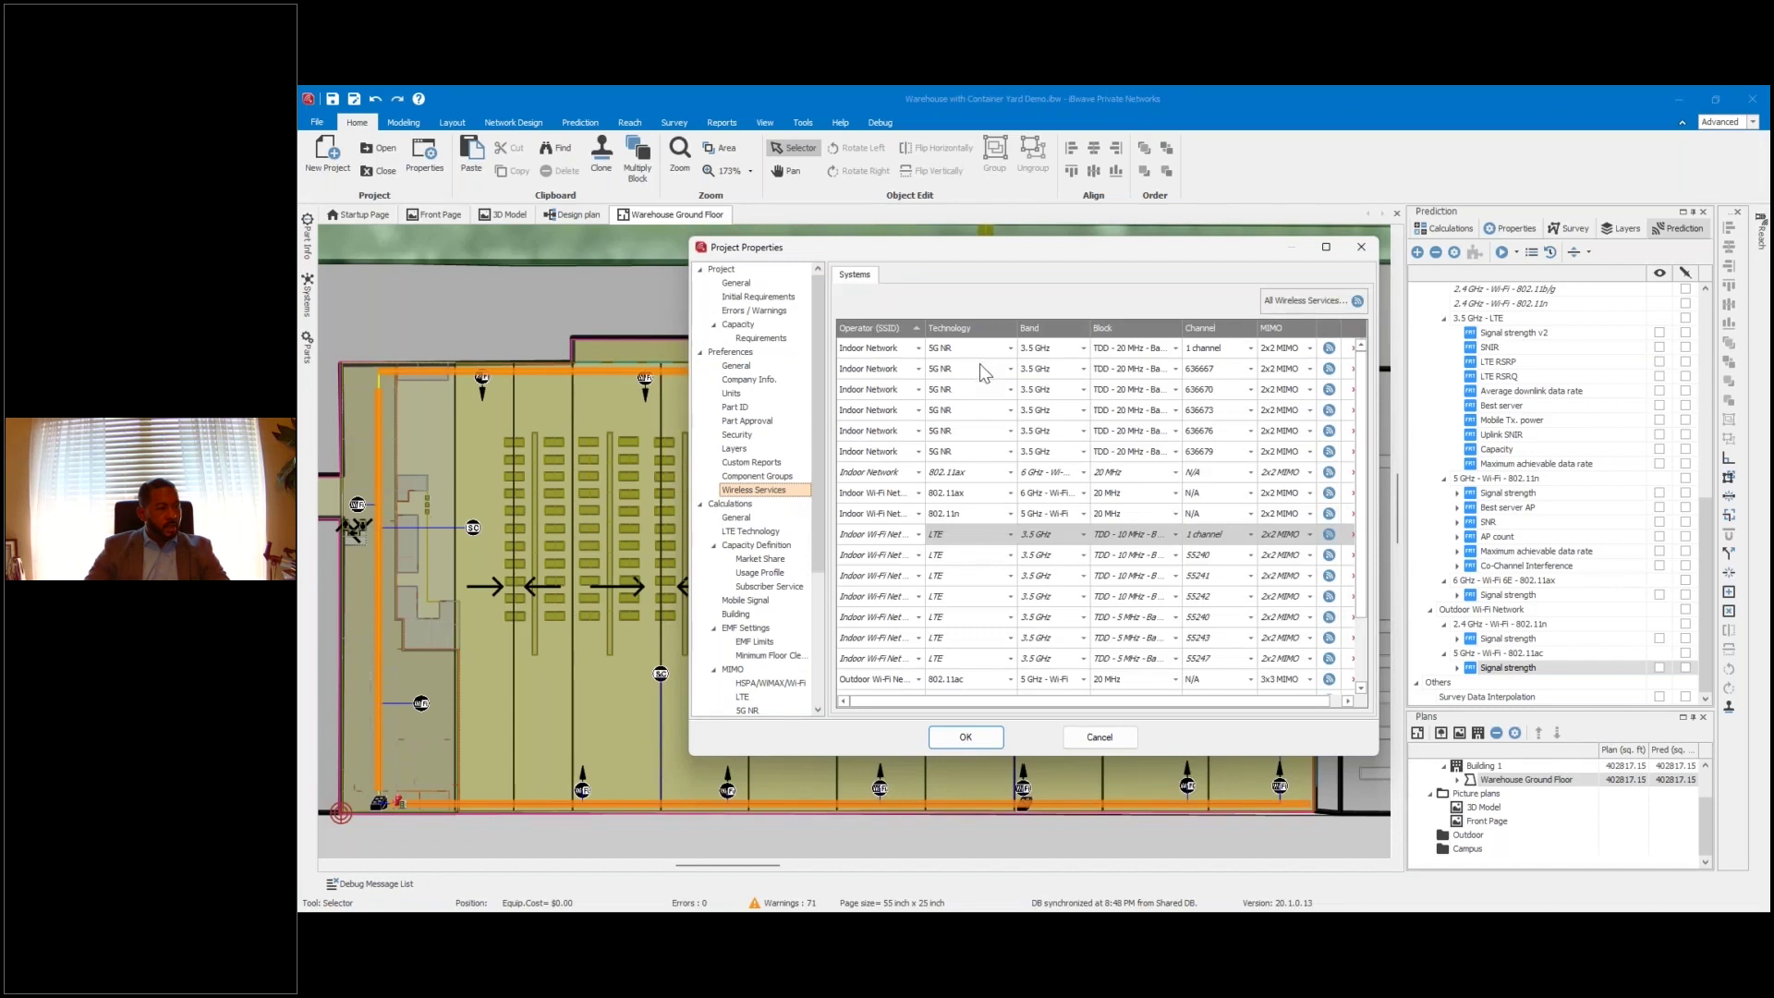
scroll(981, 366, down, 1)
scroll(1016, 591, up, 1)
scroll(1035, 565, down, 1)
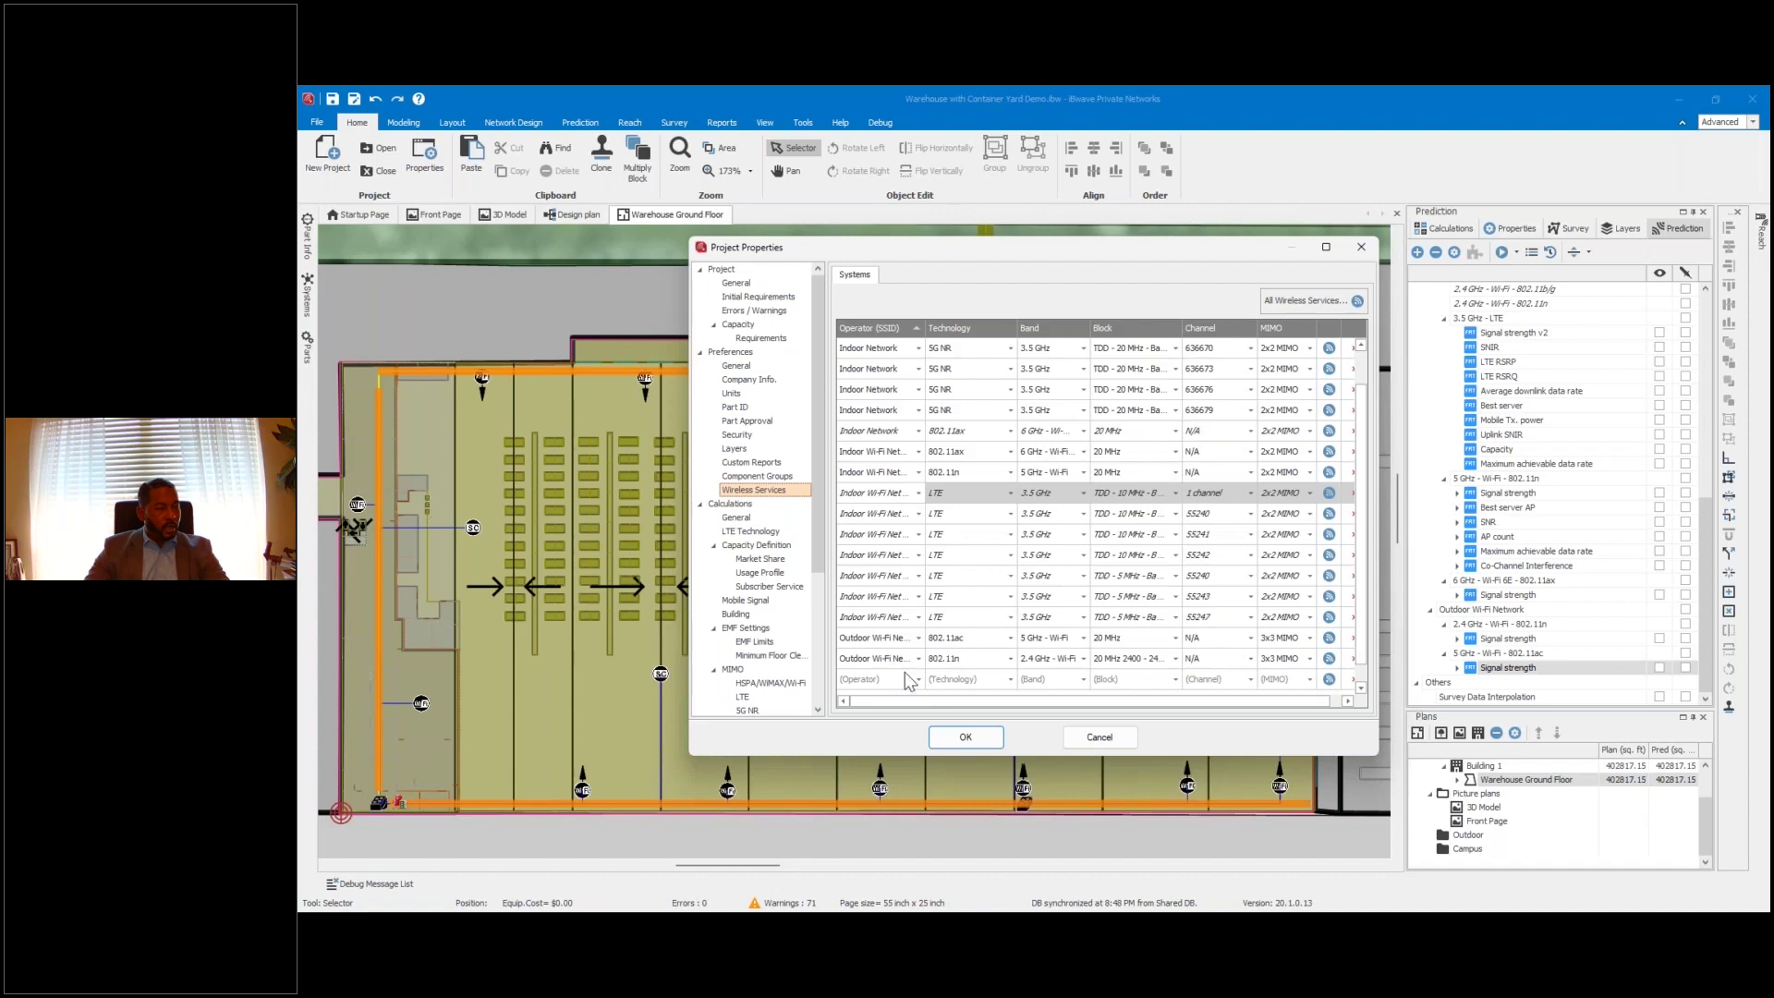
click(1101, 740)
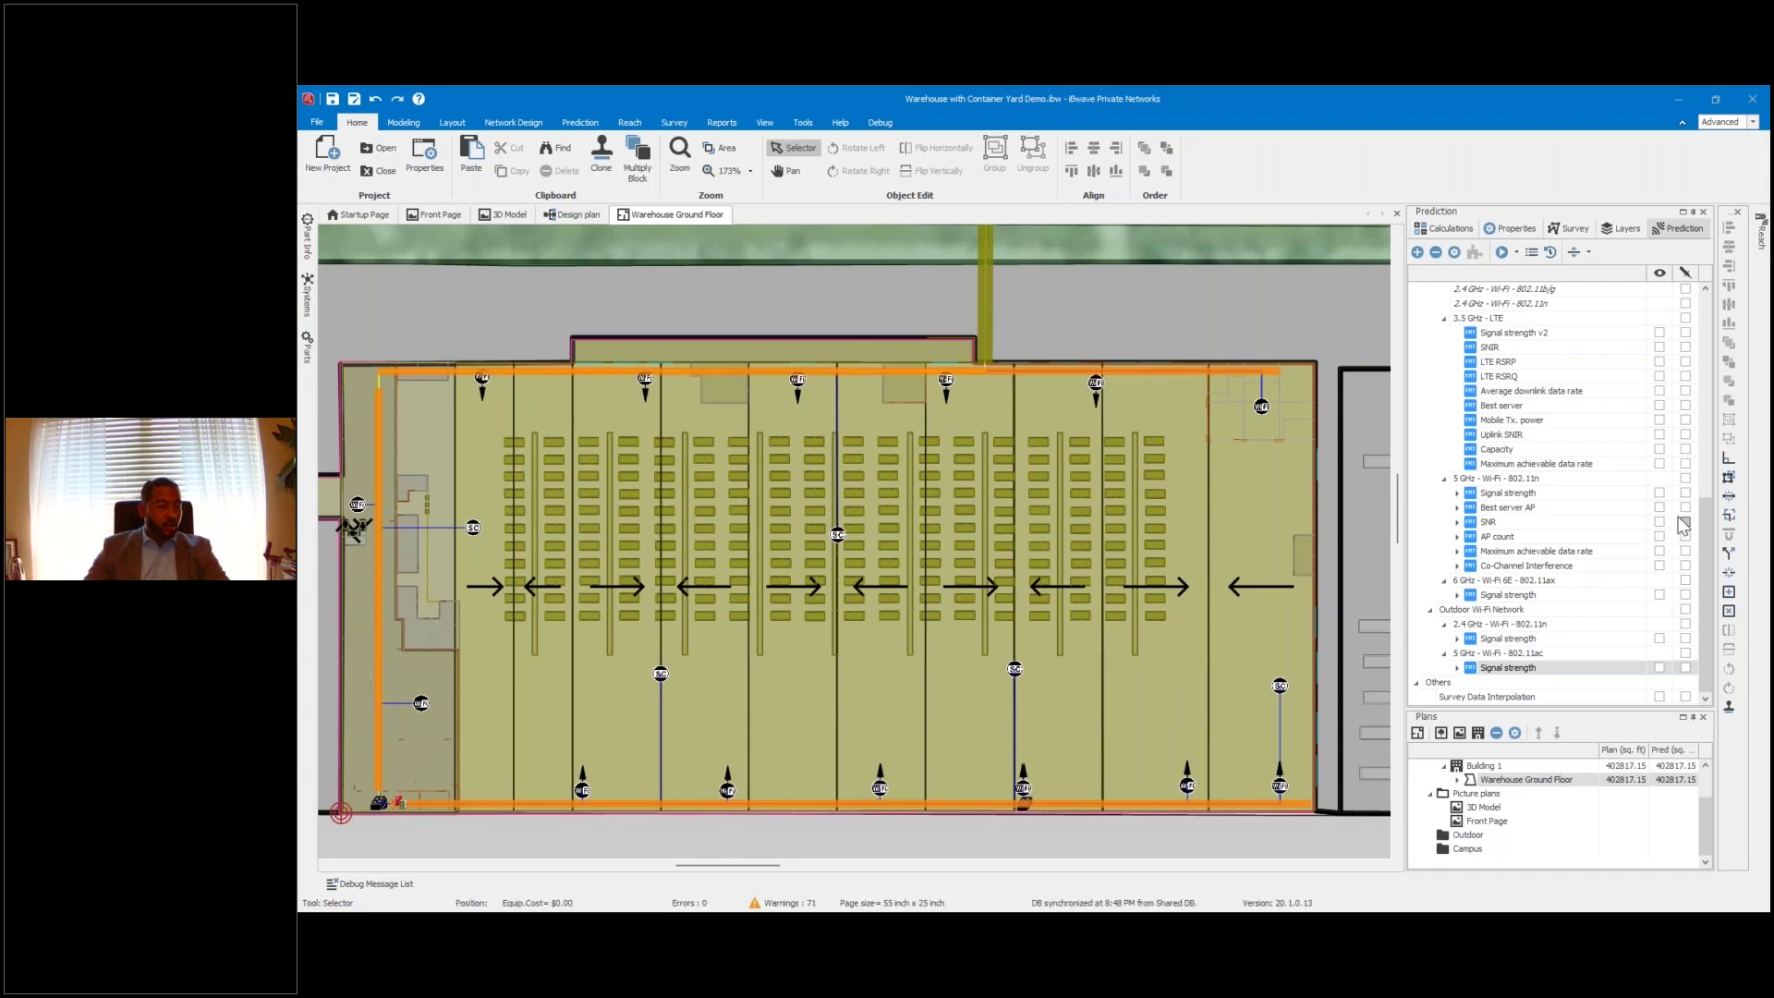
Display the Indoor Wi-Fi Network 5 GHz 802.11n signal strength prediction and place its legend close beside the warehouse
click(1659, 492)
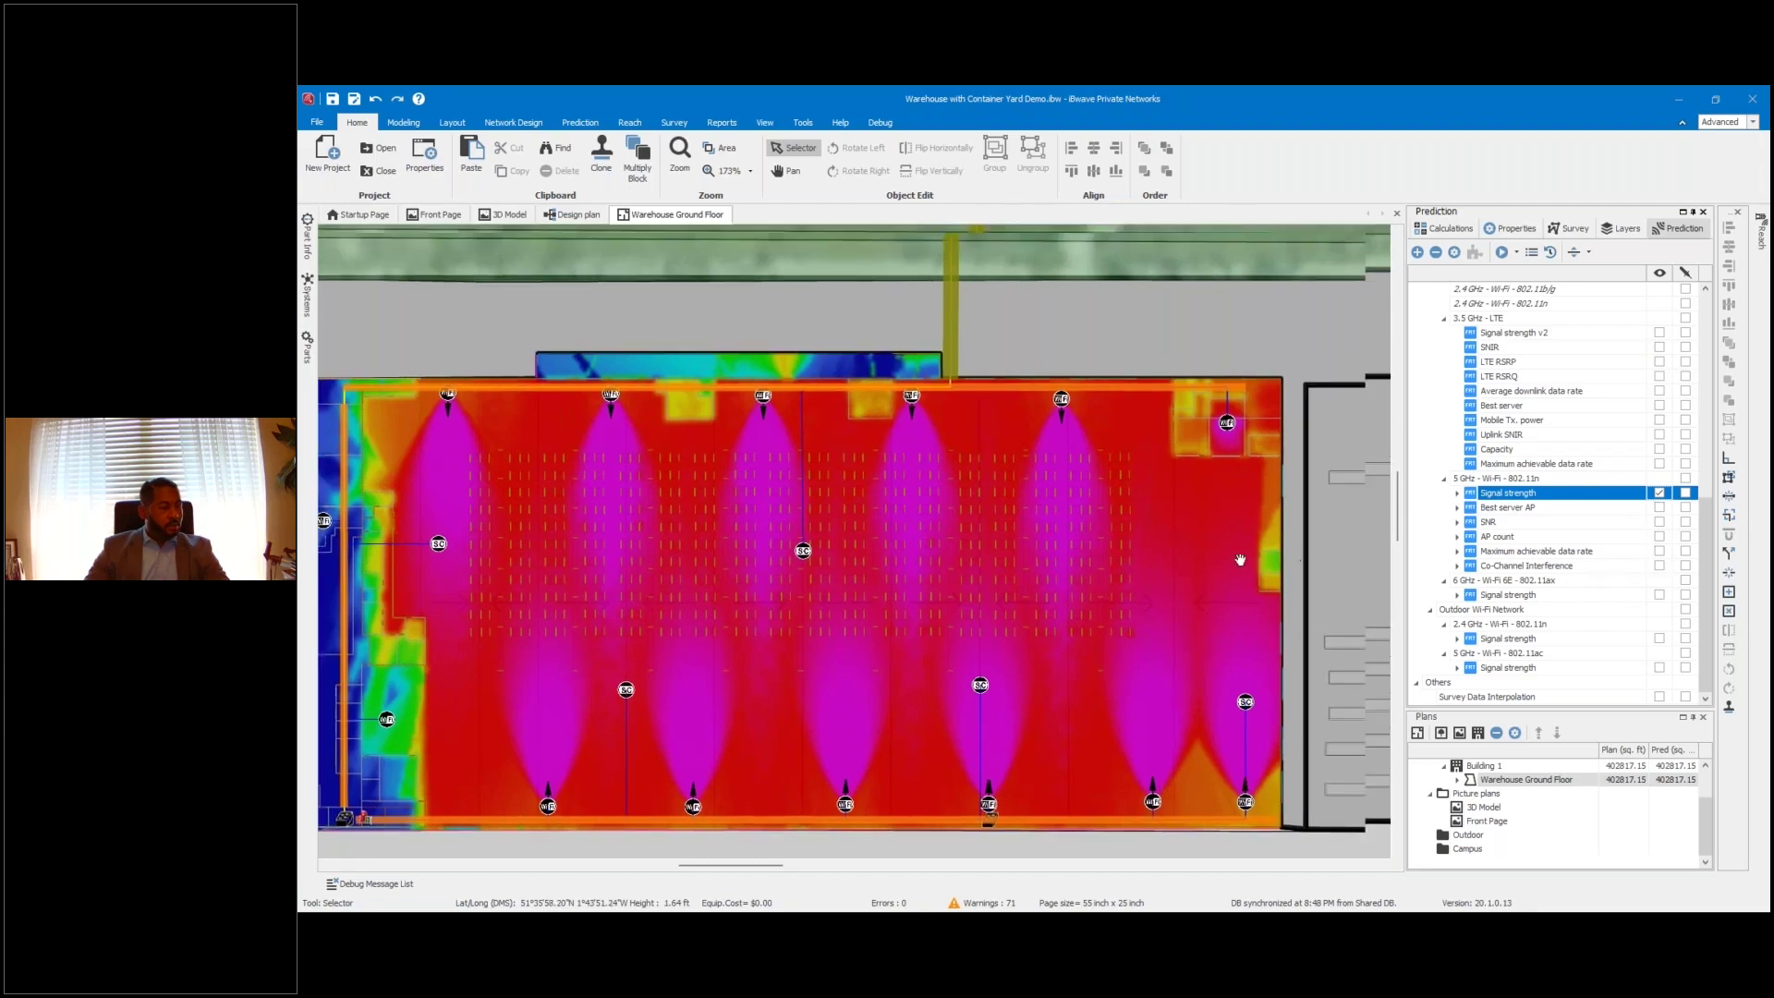
scroll(1239, 560, down, 4)
drag(1243, 543, 856, 532)
drag(1287, 376, 952, 379)
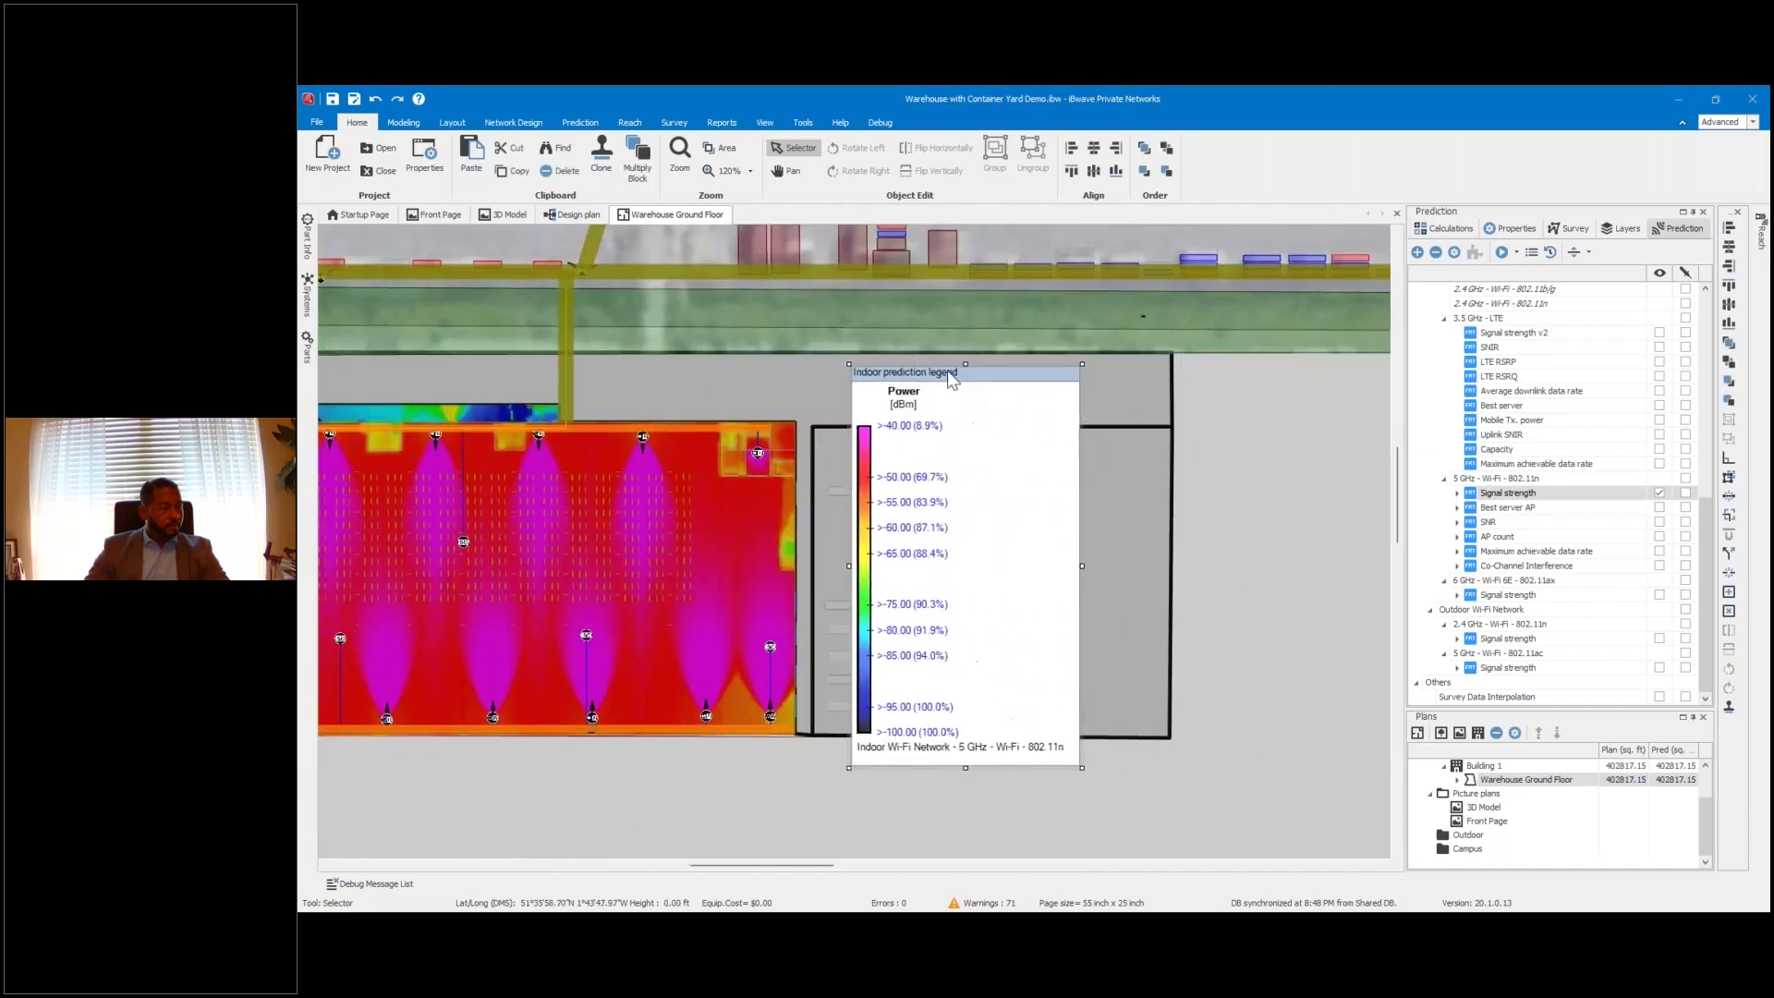
drag(679, 488, 938, 497)
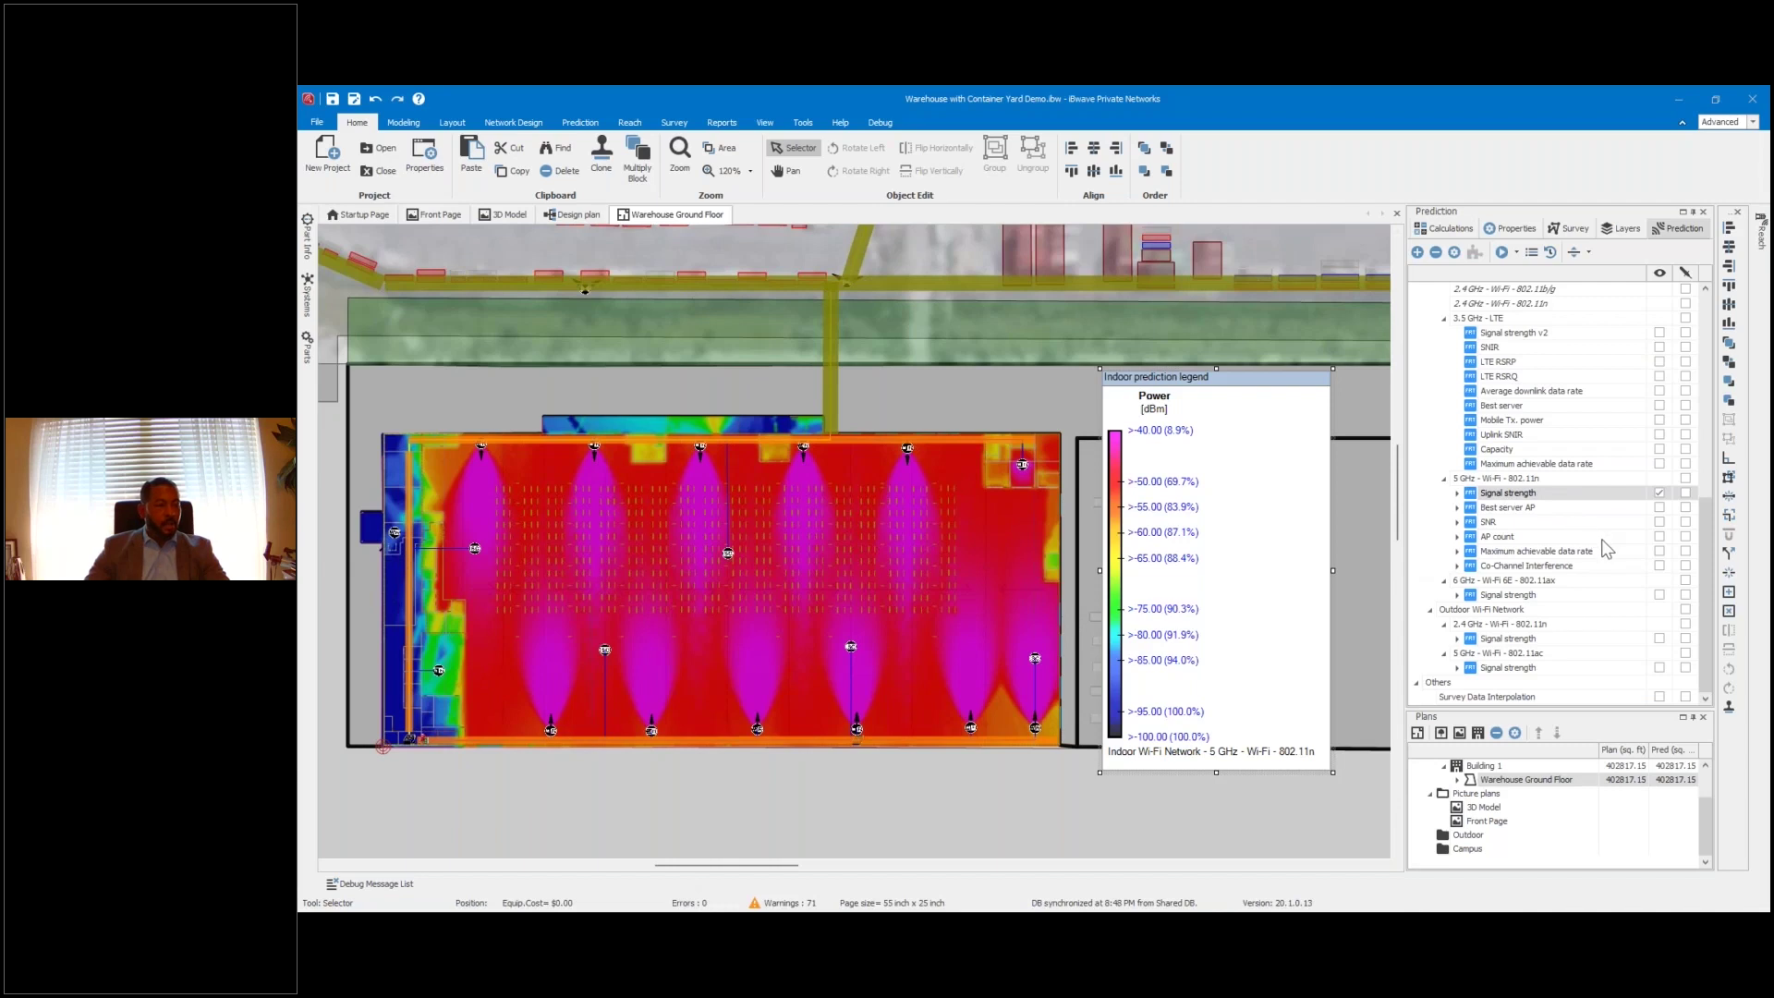
Display the Indoor Network 3.5 GHz 5G NR signal strength prediction, followed by its SS-RSRP prediction
scroll(1606, 549, up, 1)
scroll(1603, 543, up, 4)
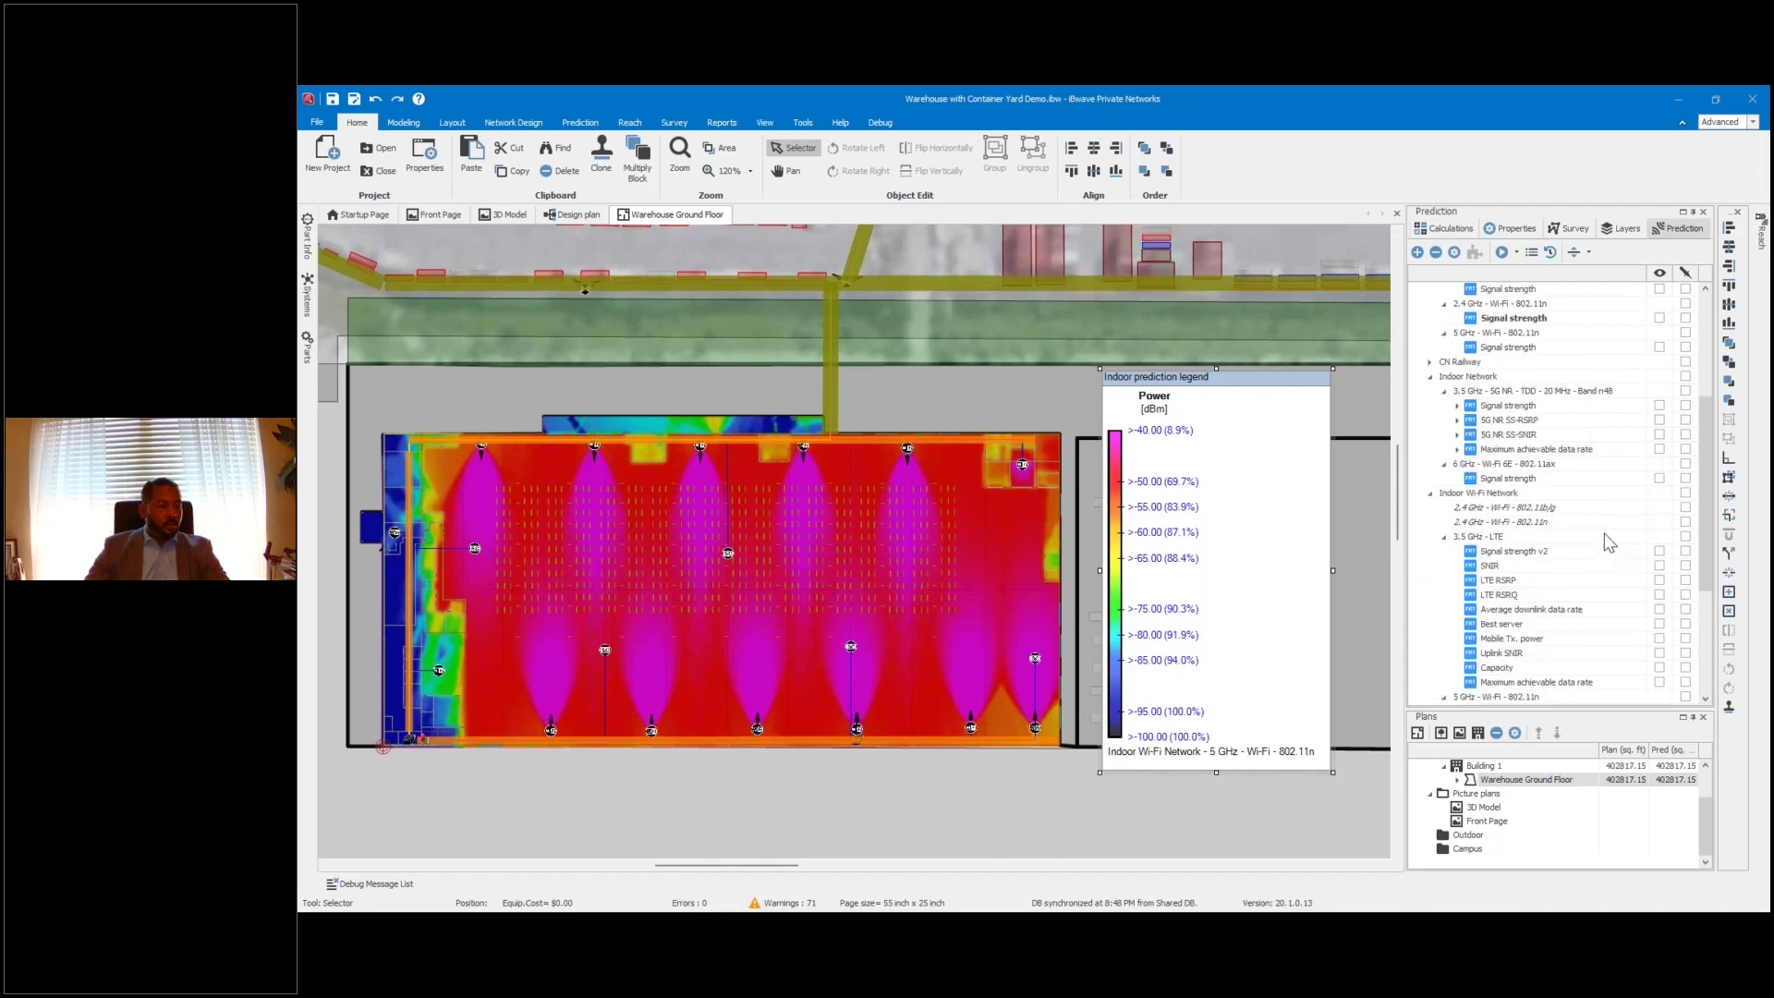
scroll(1591, 523, down, 1)
scroll(1590, 523, down, 1)
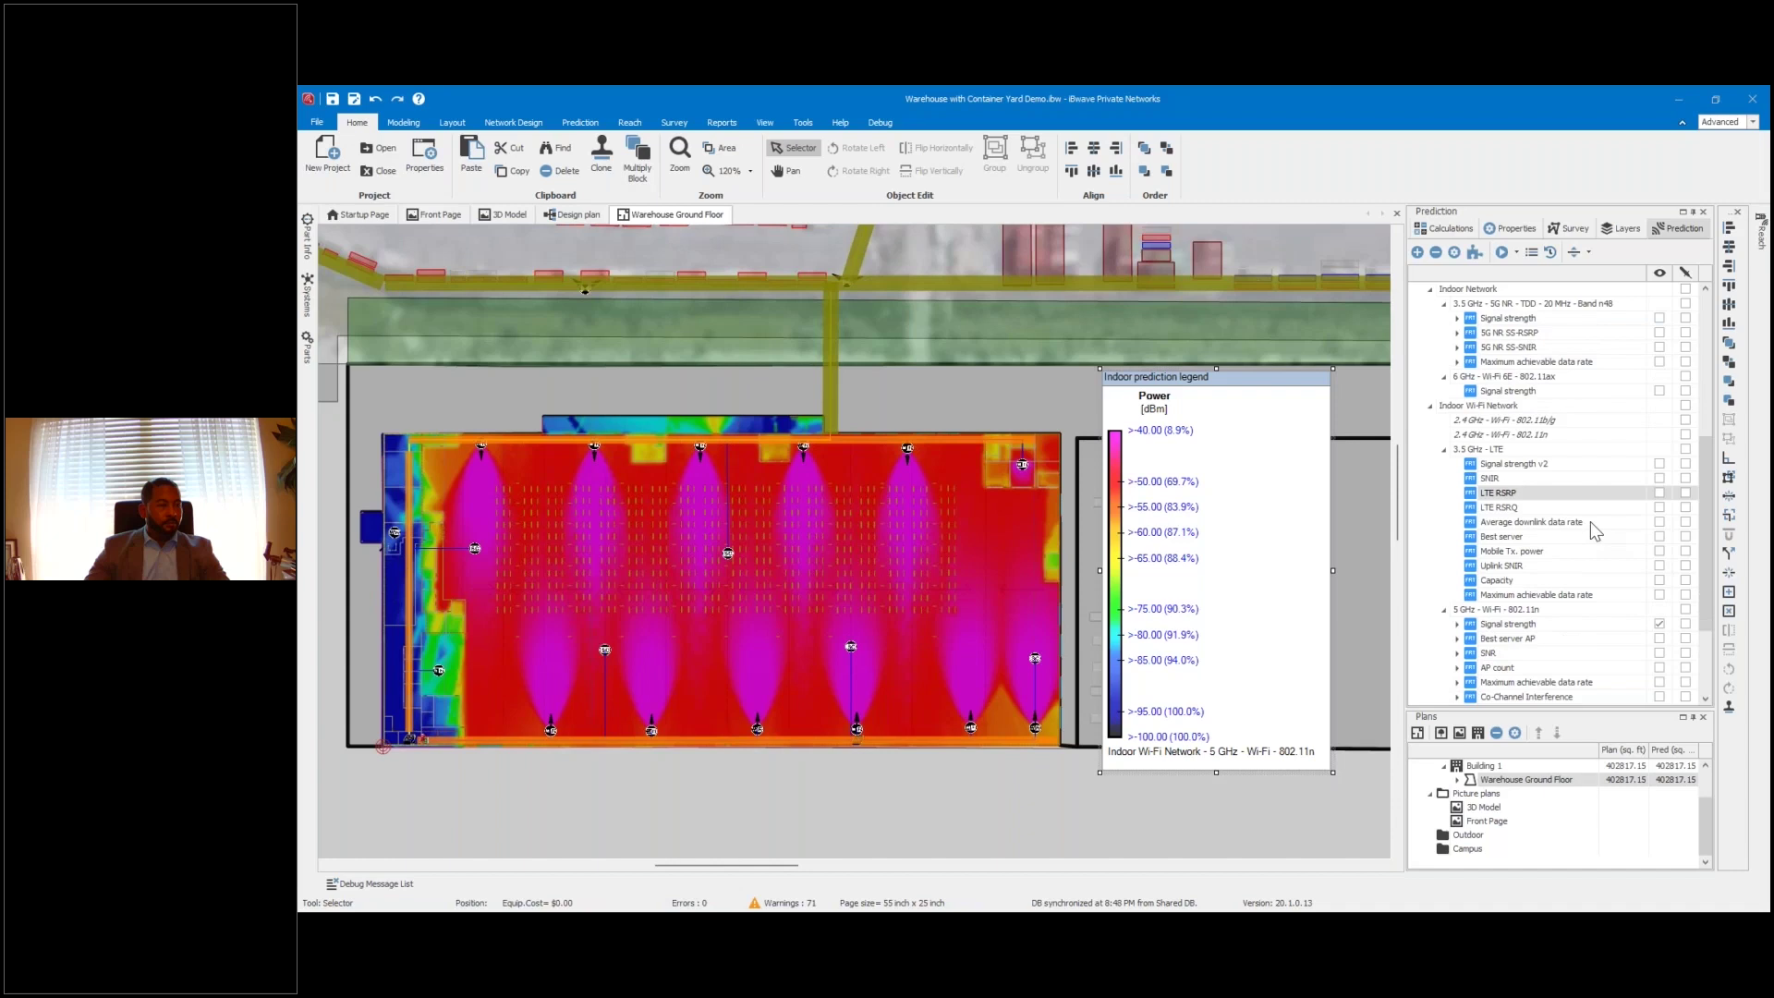
click(1659, 322)
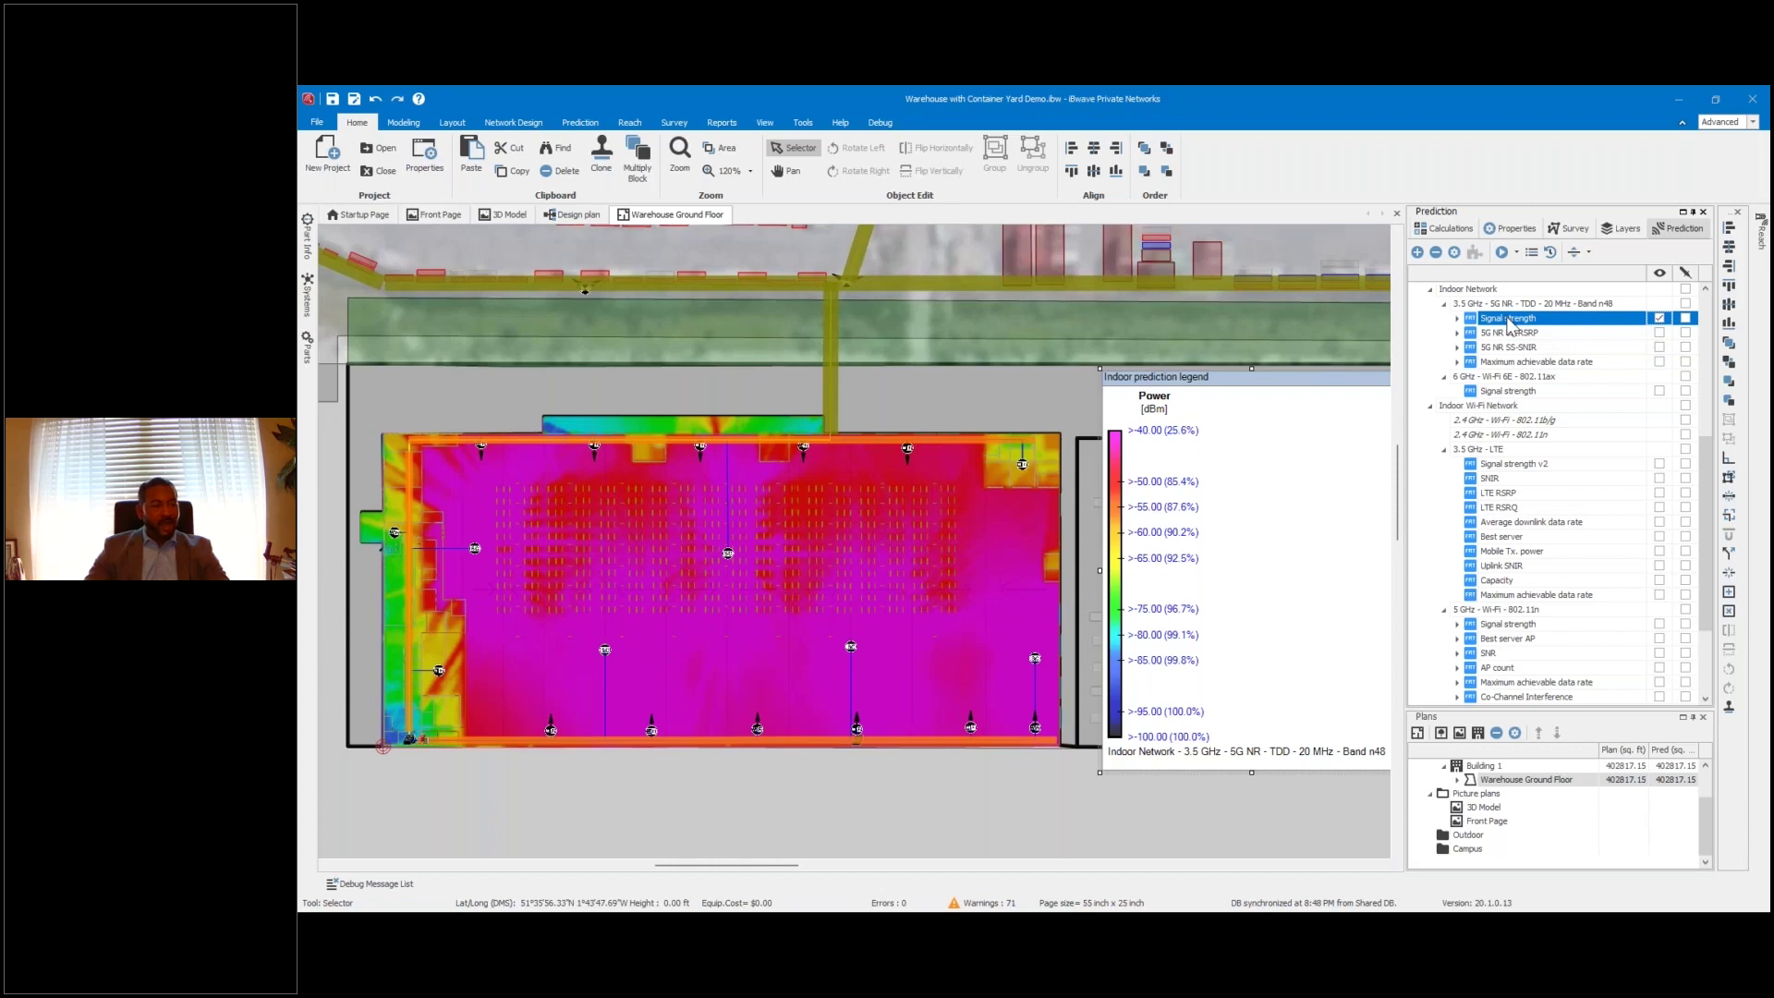
click(1660, 333)
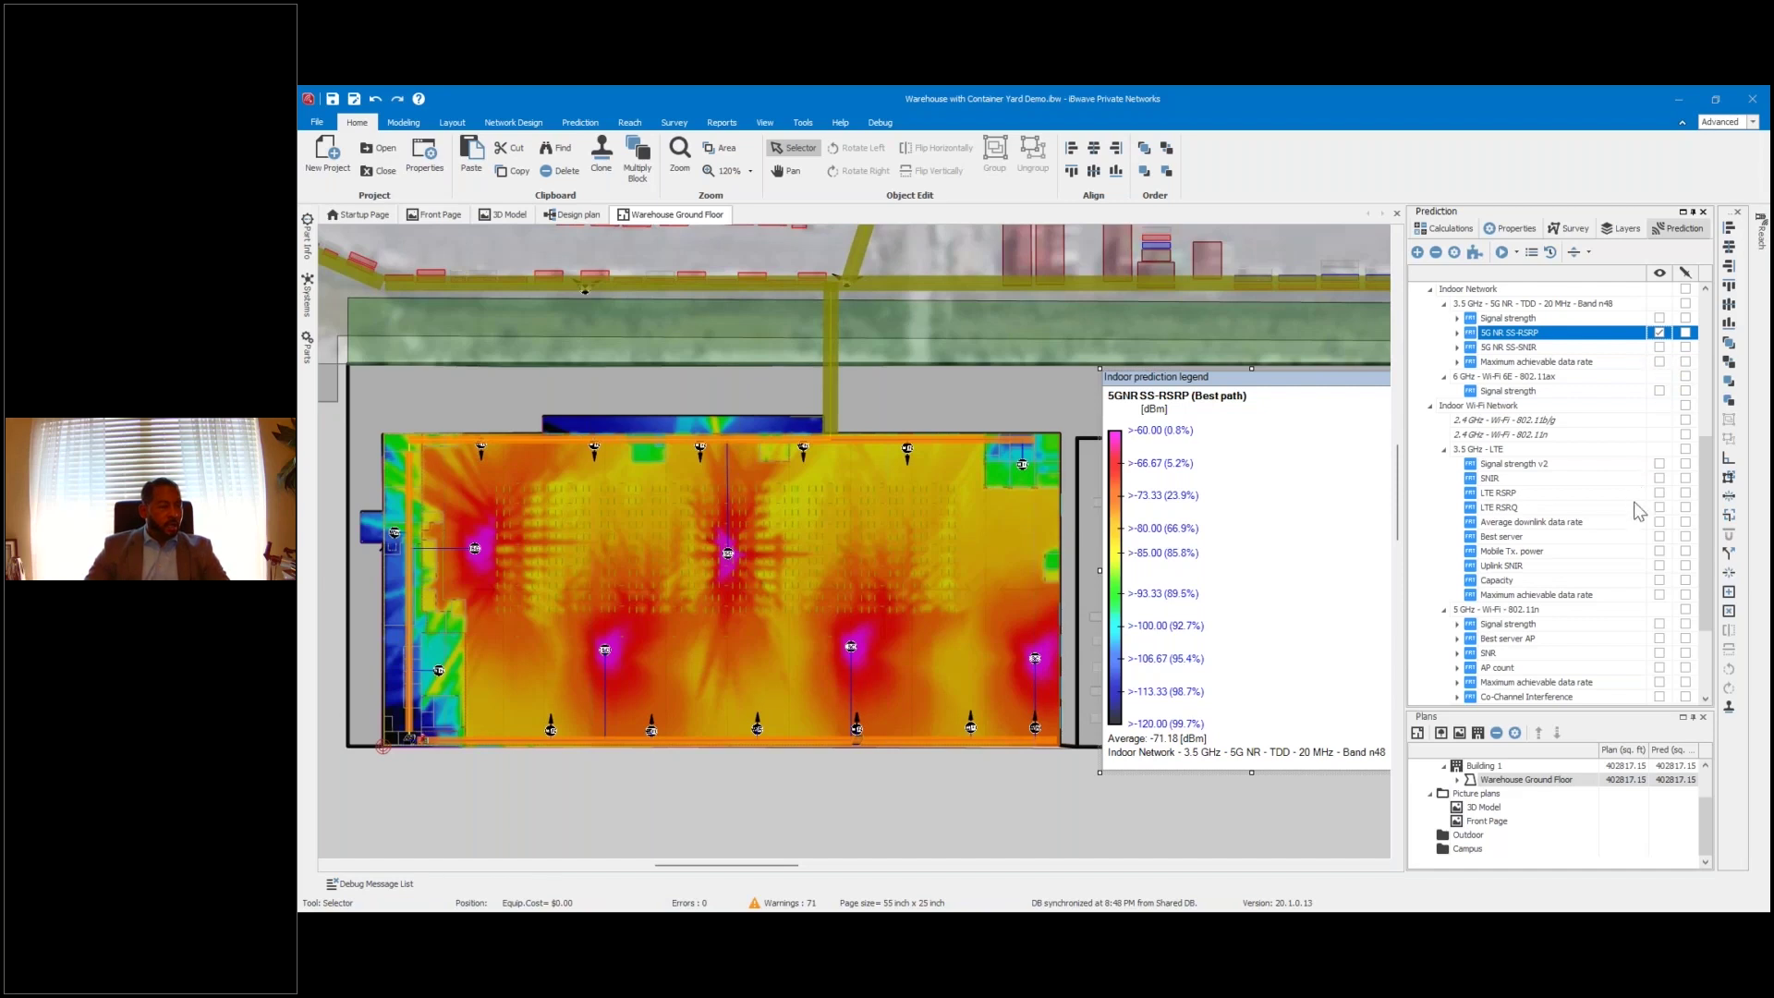
Compare the maximum achievable data rate predictions of 5 GHz Wi-Fi 802.11n and 3.5 GHz 5G NR, leaving the 5G map displayed
scroll(1625, 543, down, 1)
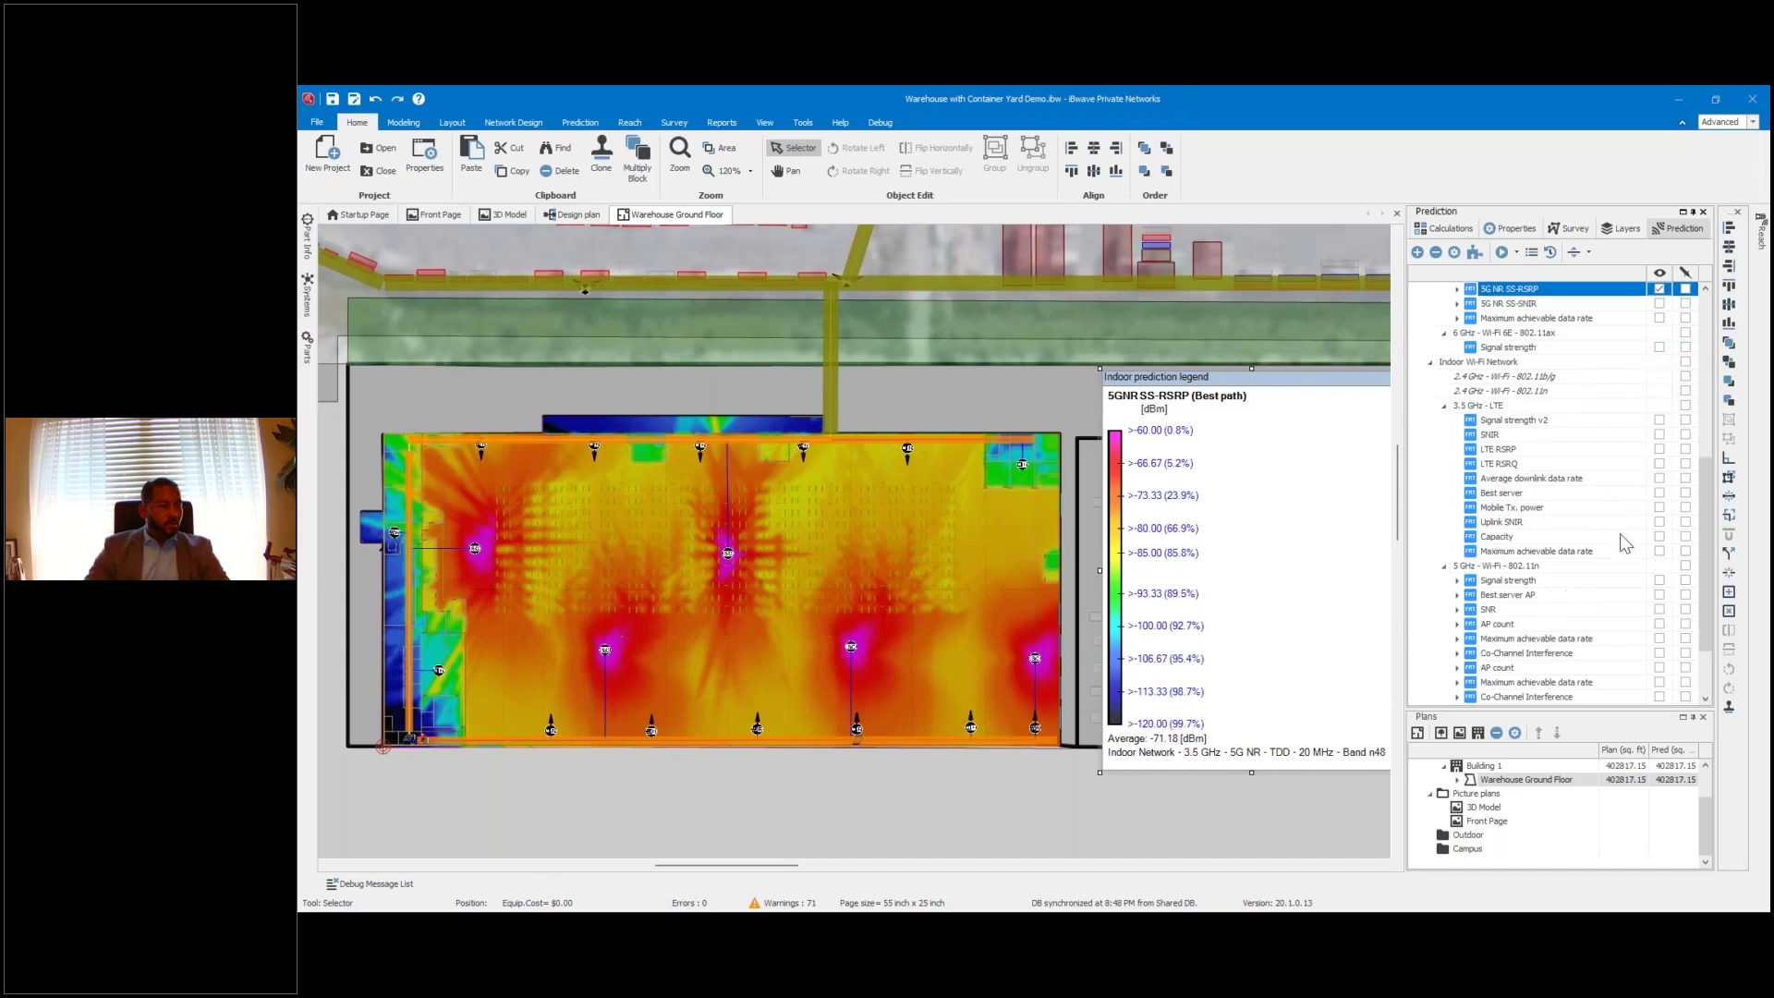
click(1659, 638)
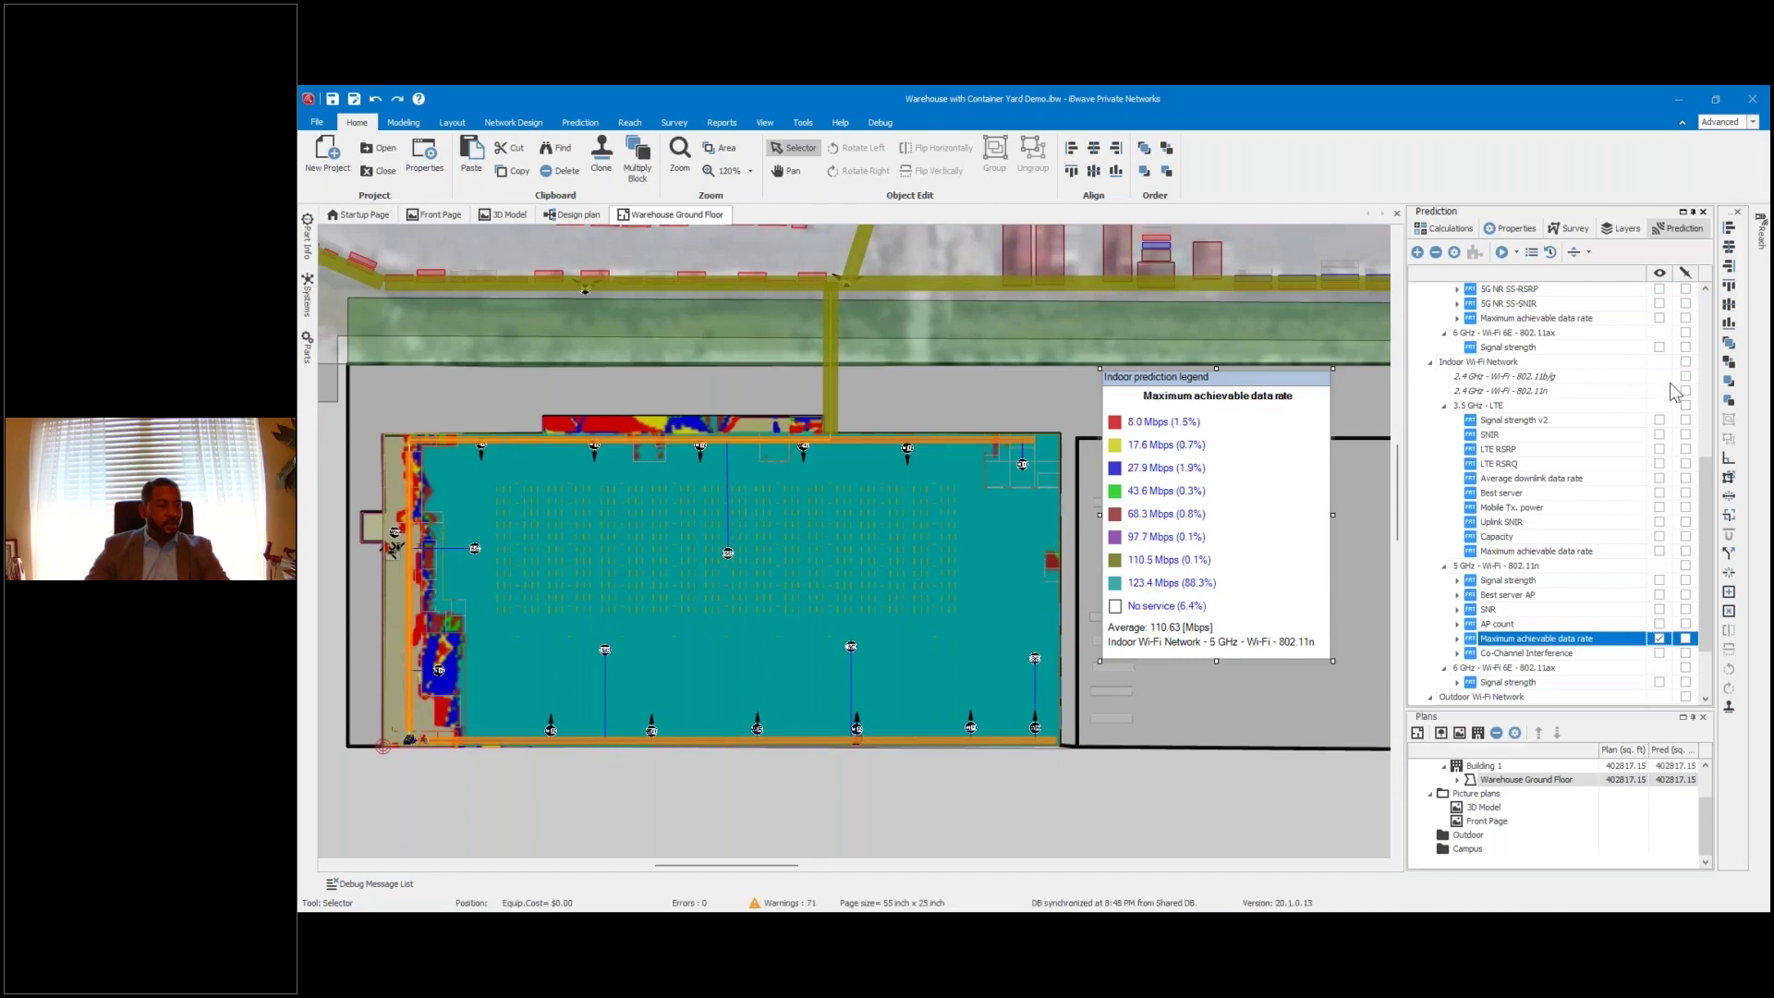
click(1659, 317)
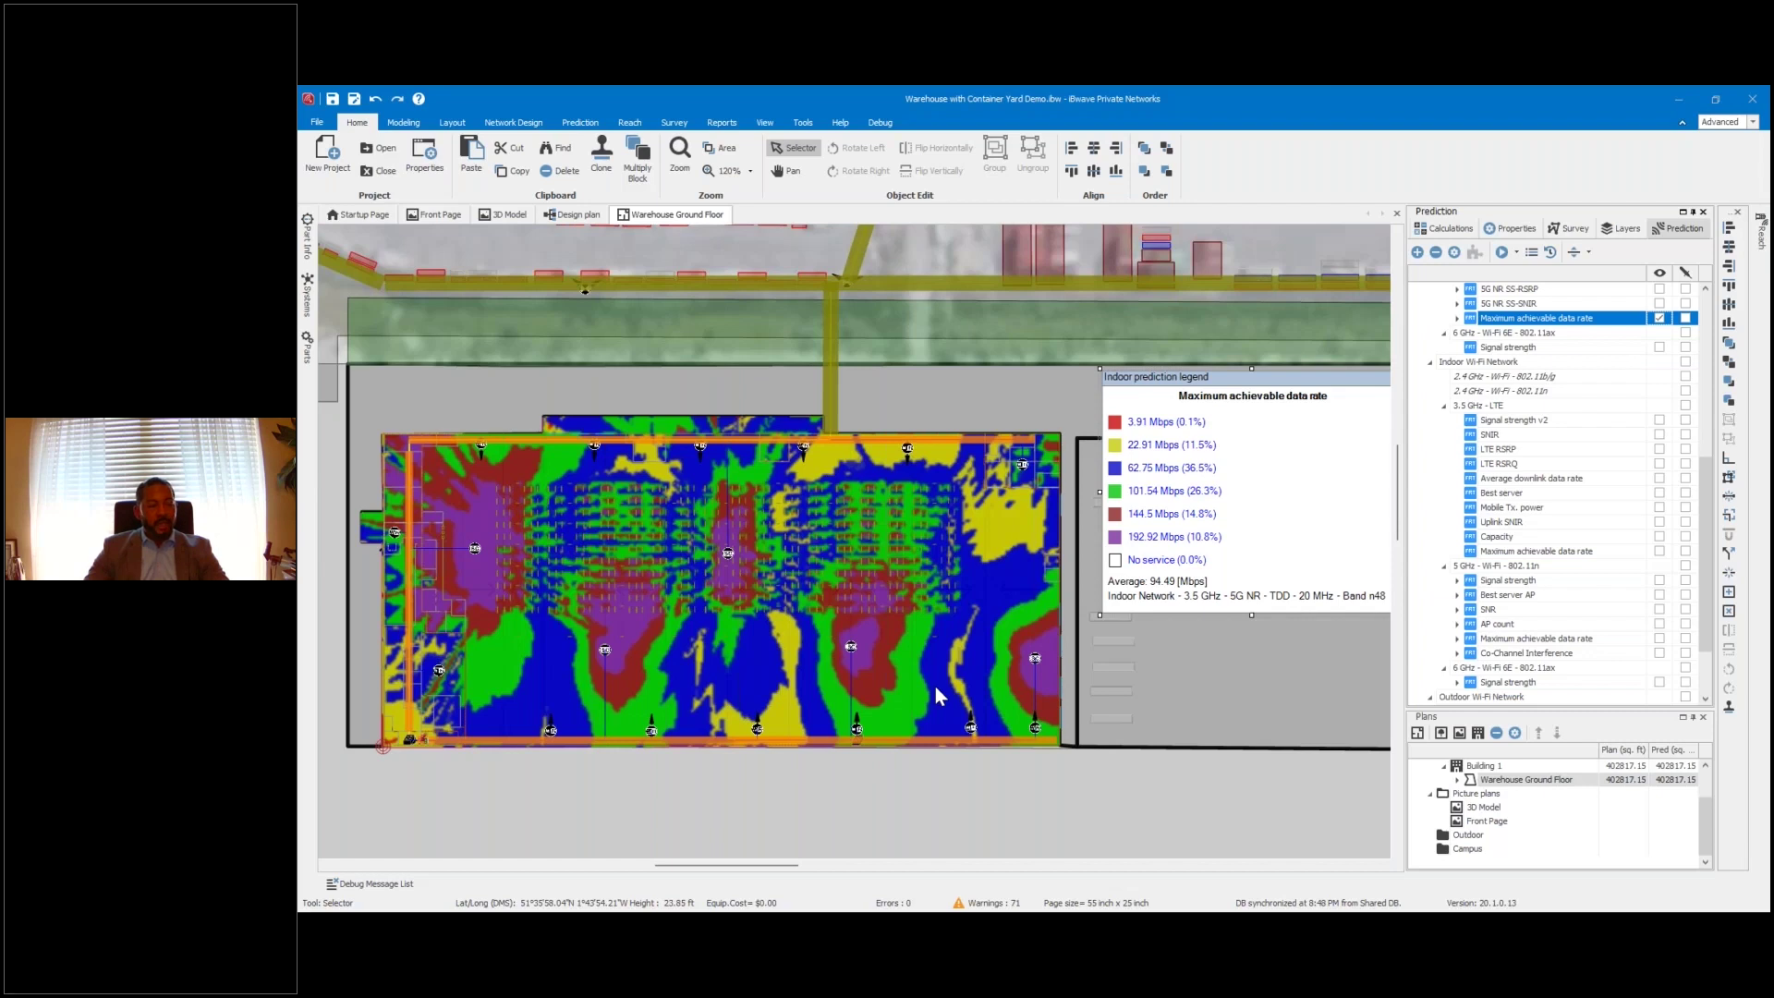
Bring up the network design tools for the Warehouse Ground Floor plan
click(956, 659)
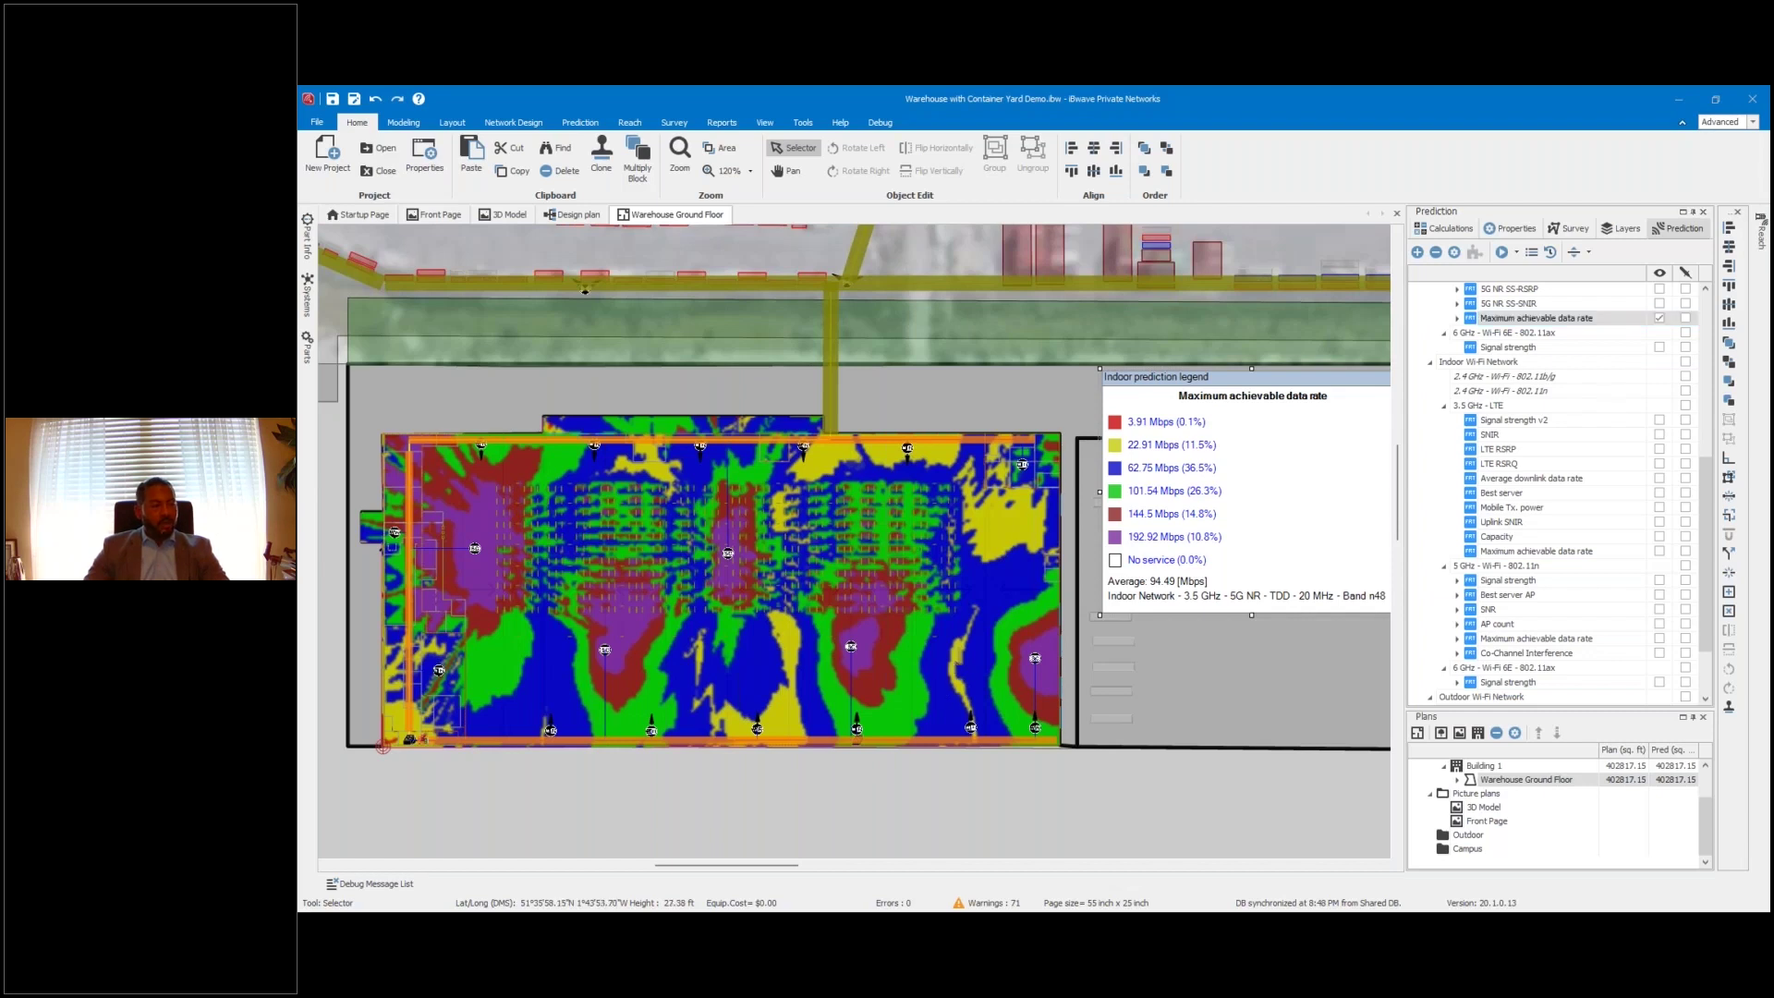
drag(956, 658, 959, 664)
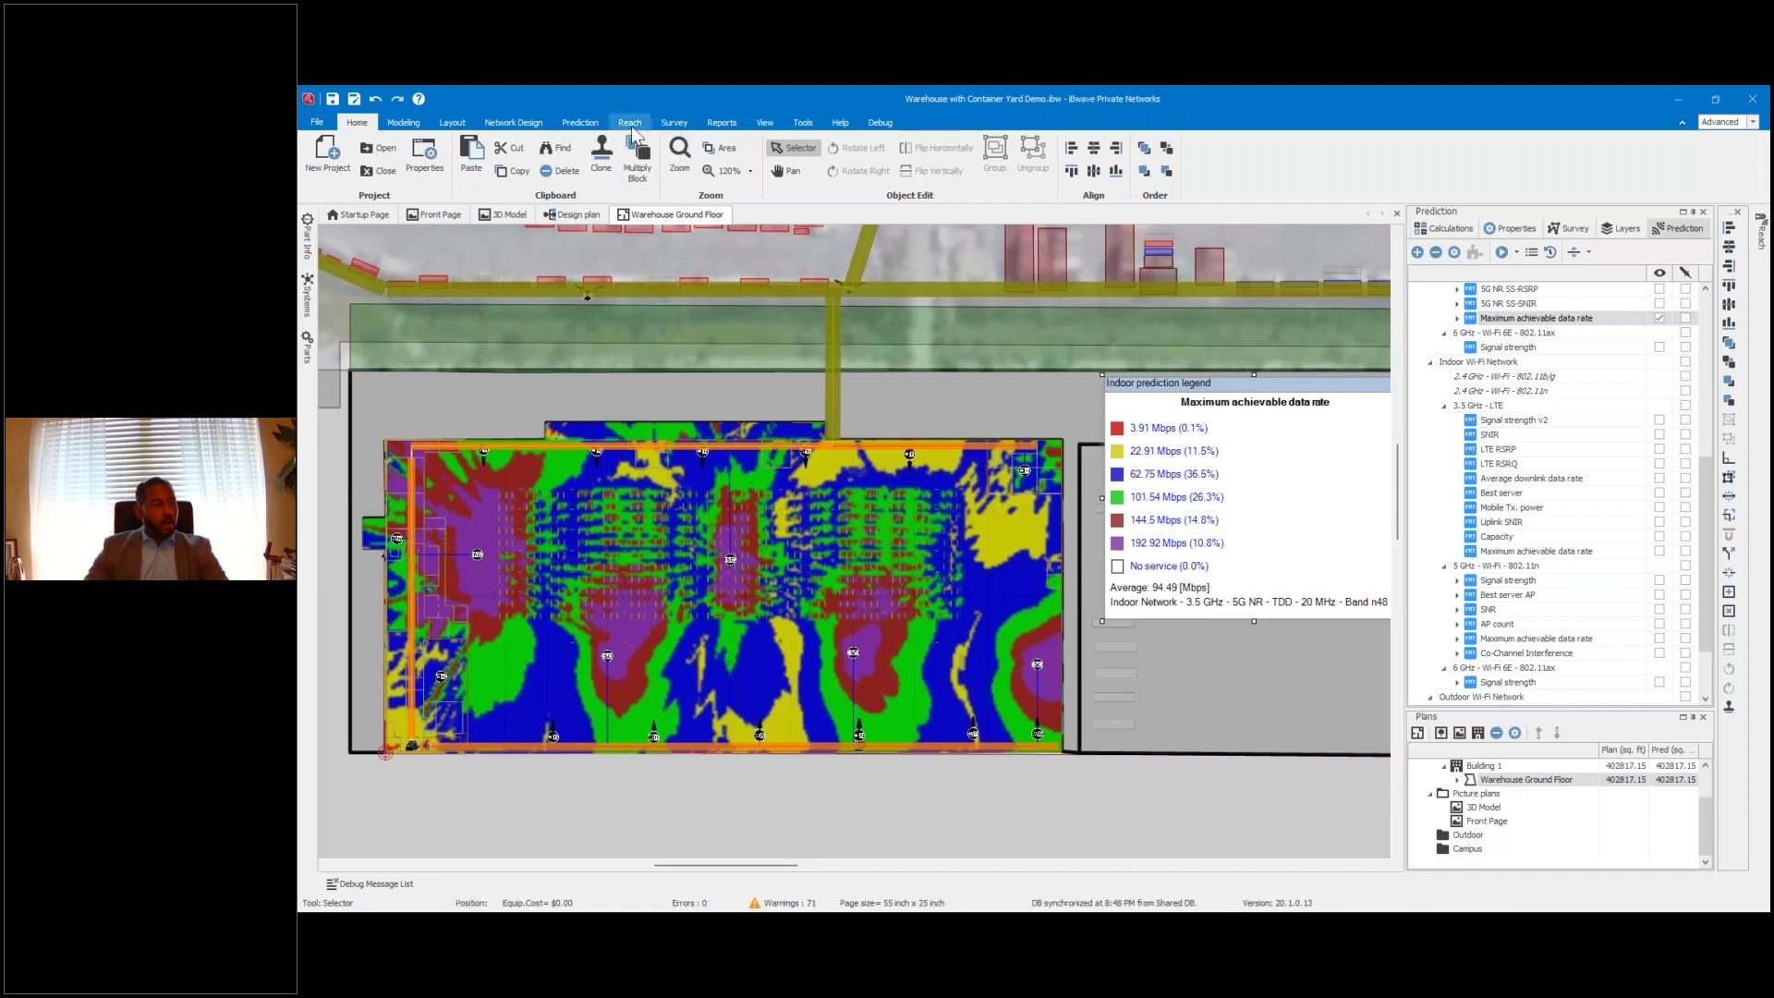
click(513, 122)
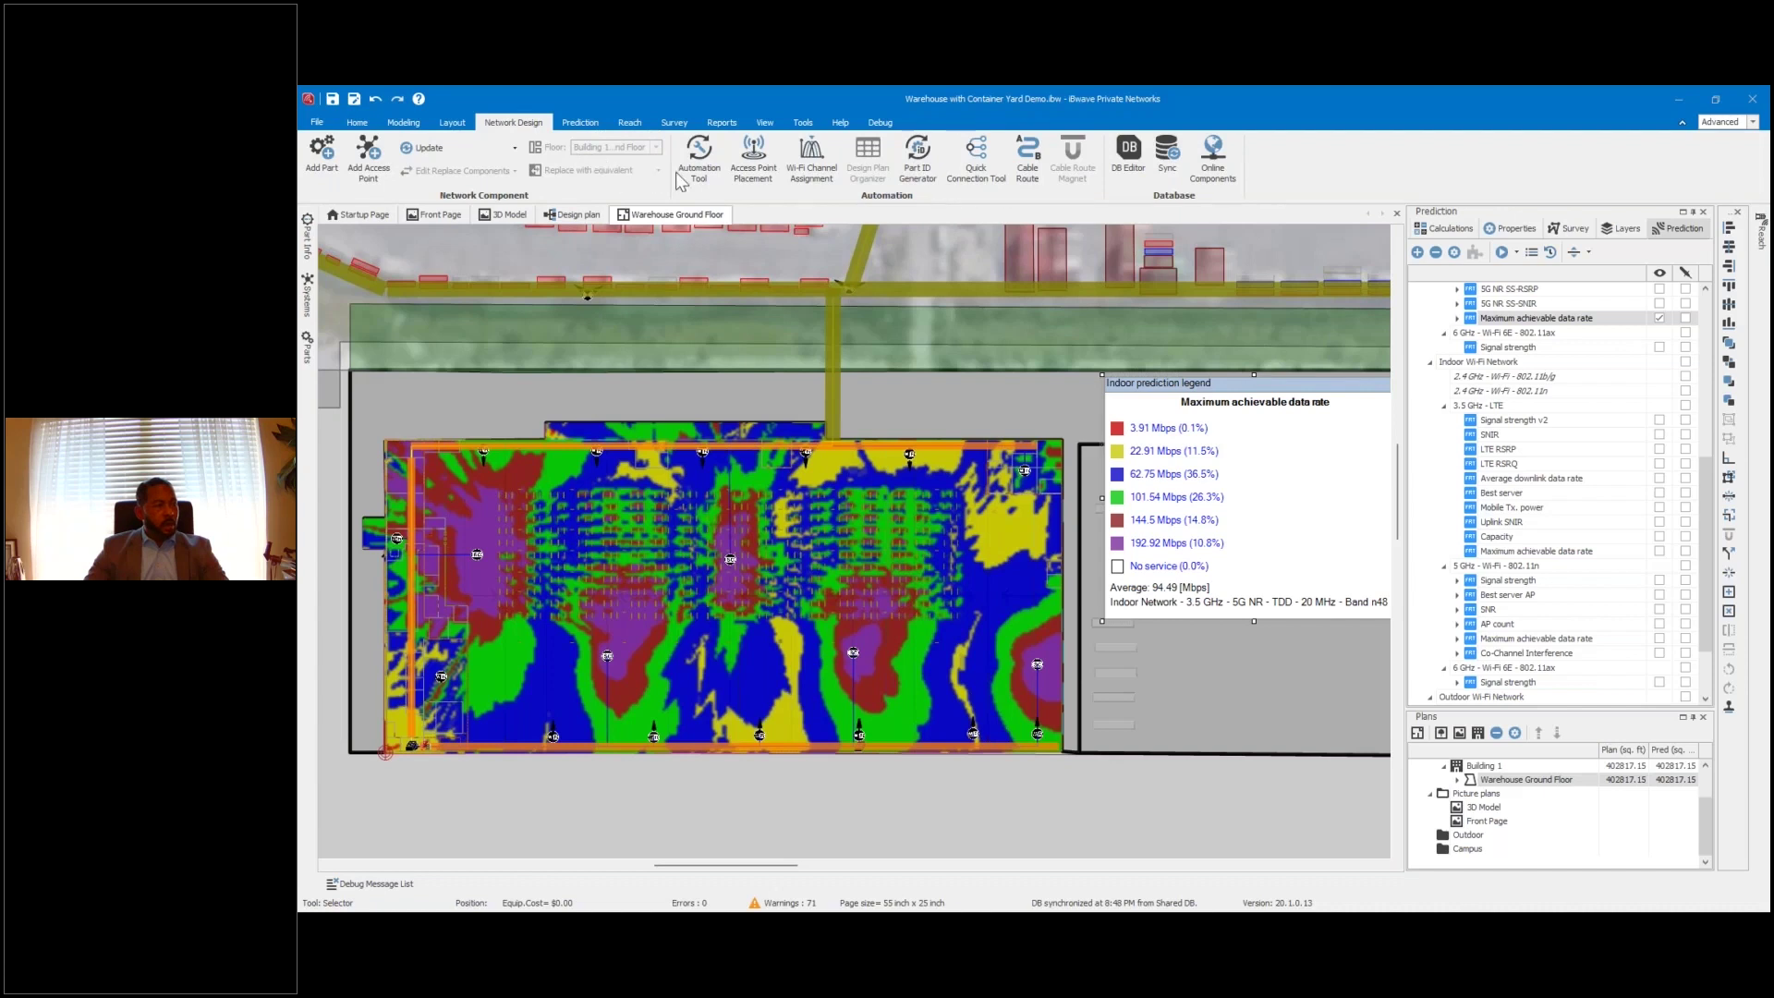